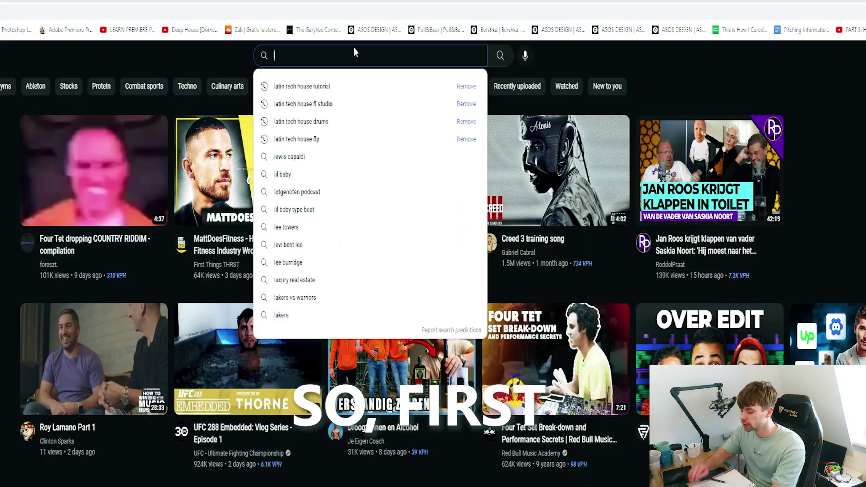
- Search YouTube for "lil baby freestyle acapella" and open a matching vocals-only result
type("lil baby freestyle acxa")
key("Down")
key("Return")
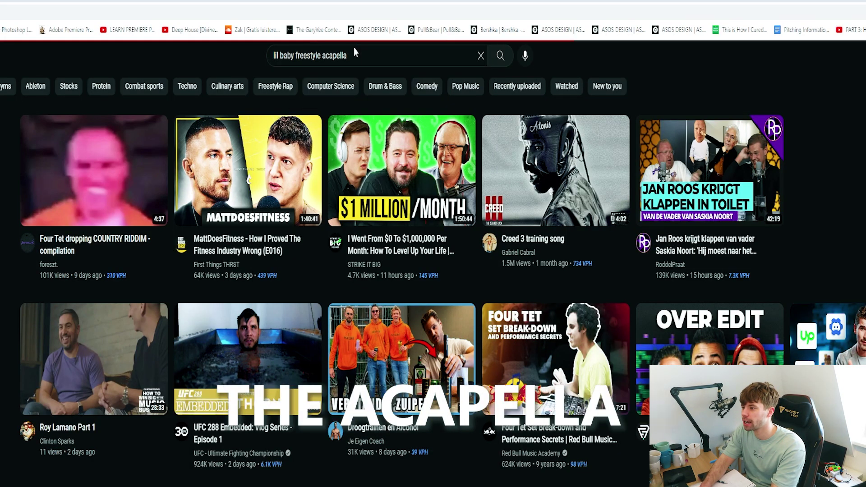
left_click(409, 144)
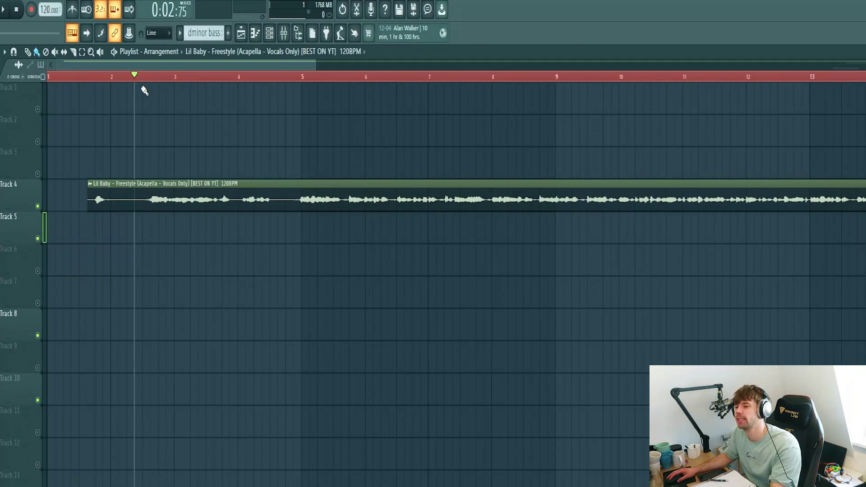
- In FL Studio, open the acapella clip's channel settings and load FabFilter Pro-Q 3 on its mixer track
left_click(170, 209)
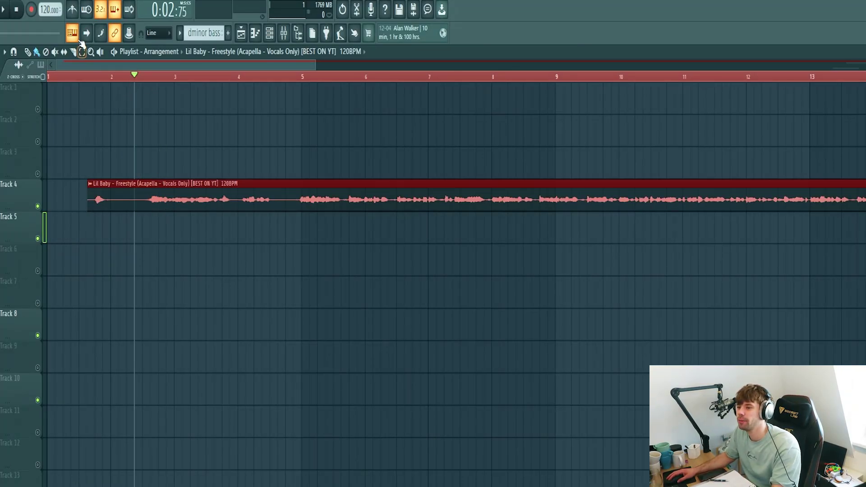
key("ctrl+d")
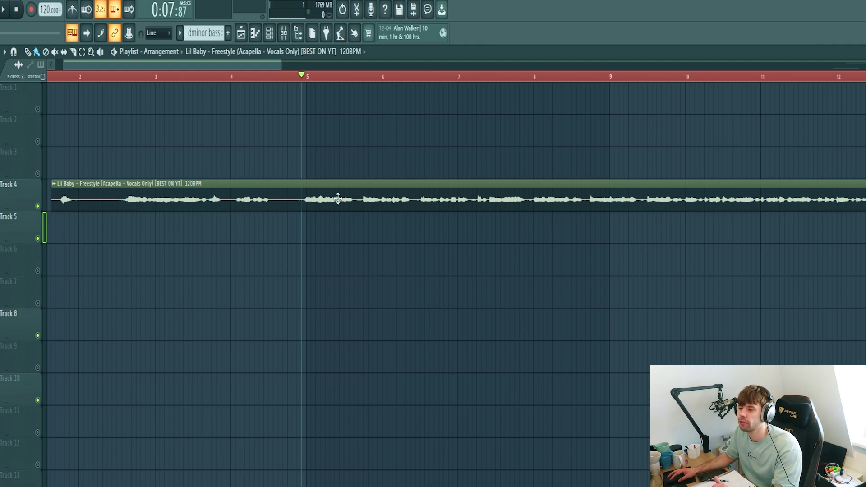
double_click(338, 199)
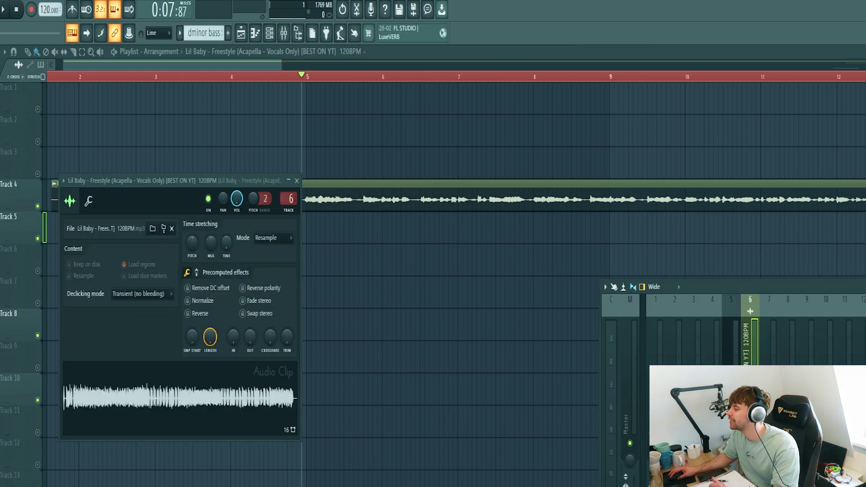
left_click_drag(155, 208, 281, 264)
left_click(286, 432)
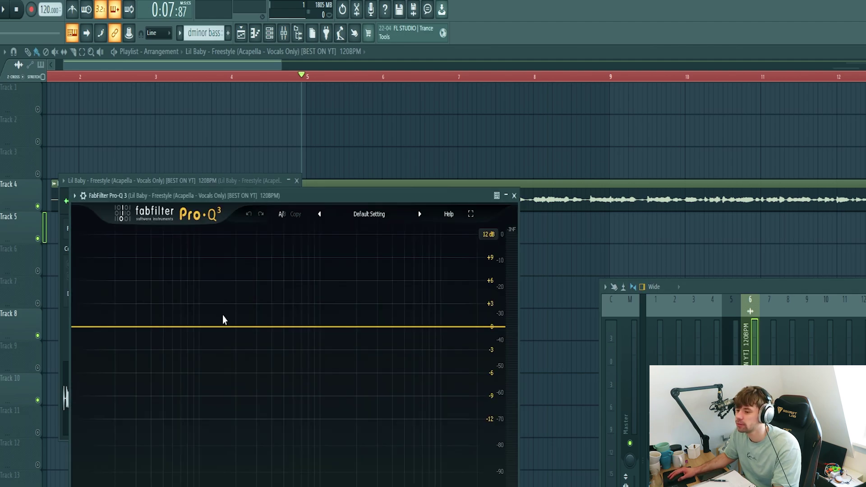
- During playback, add a 12 dB/oct low cut at about 158 Hz to the vocal in Pro-Q 3 and slightly boost the highs
right_click(207, 328)
left_click(319, 400)
key("space")
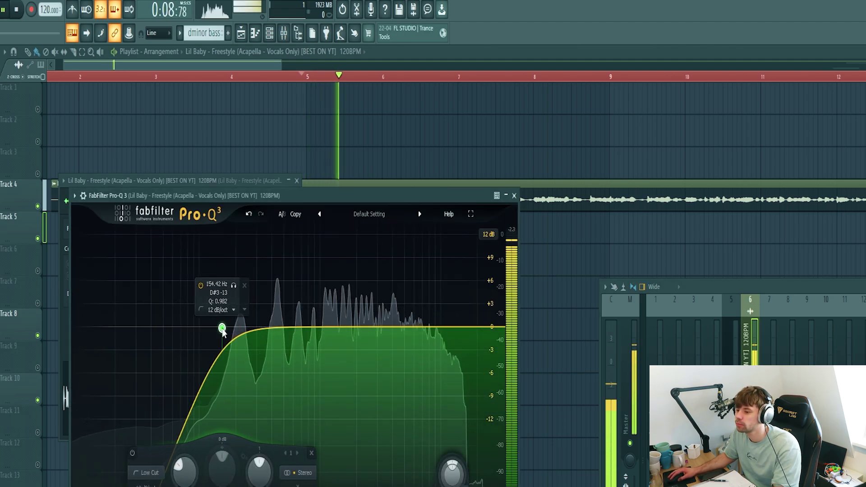
left_click_drag(222, 329, 223, 329)
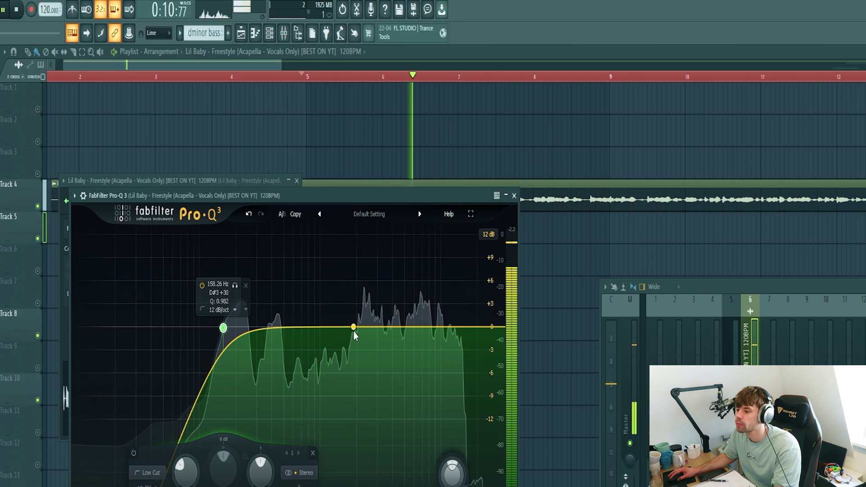
left_click_drag(393, 327, 404, 319)
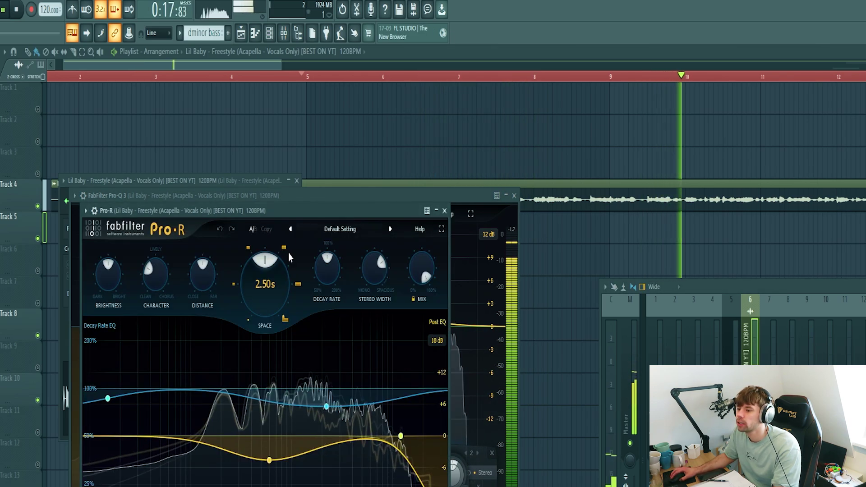
- Lower the mix of the vocal's Pro-R reverb and enable Ping Pong on its H-Delay
left_click_drag(421, 269, 424, 275)
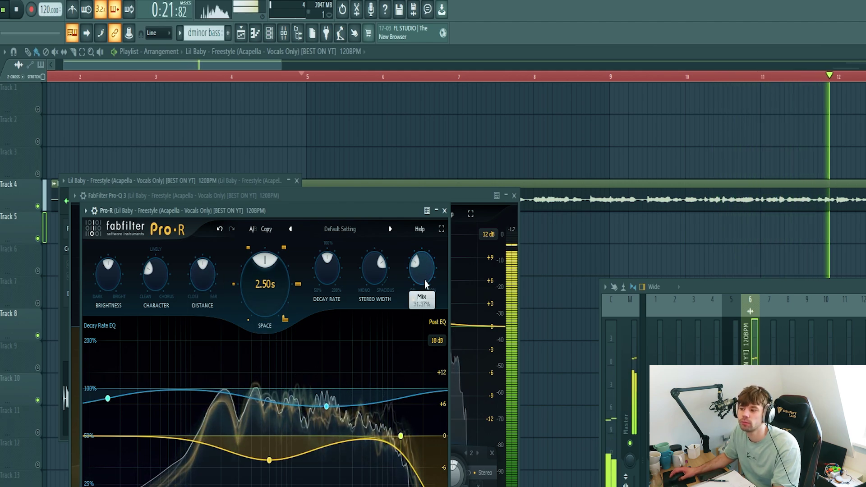
scroll(425, 282, "down", 2)
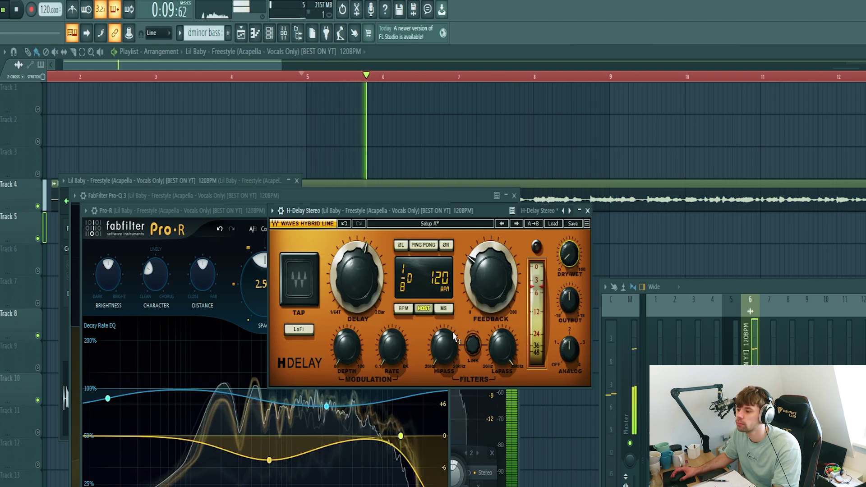
left_click(423, 246)
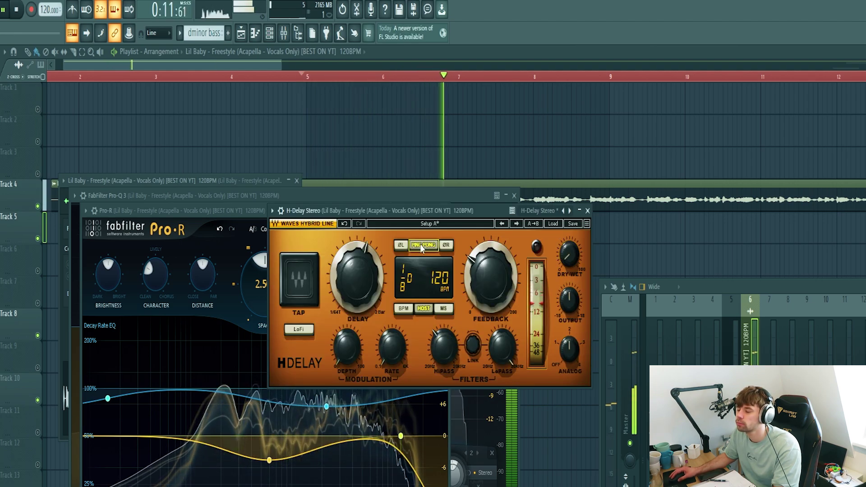
key("space")
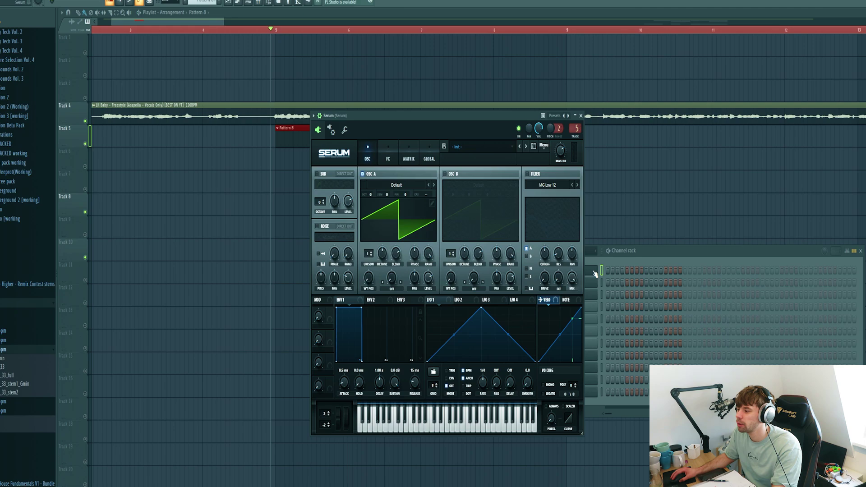
- Load the Bass - Maria preset from Sonance Sounds - Dirty Tech 5 into Serum
left_click(467, 143)
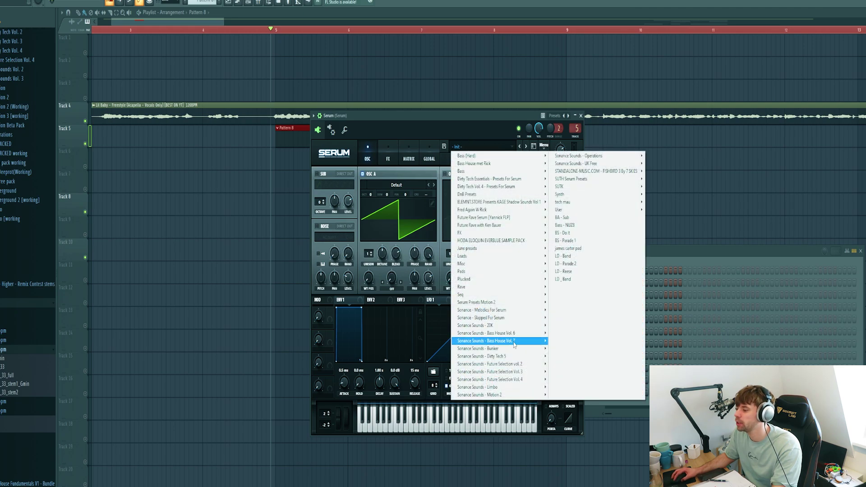
mouse_move(513, 357)
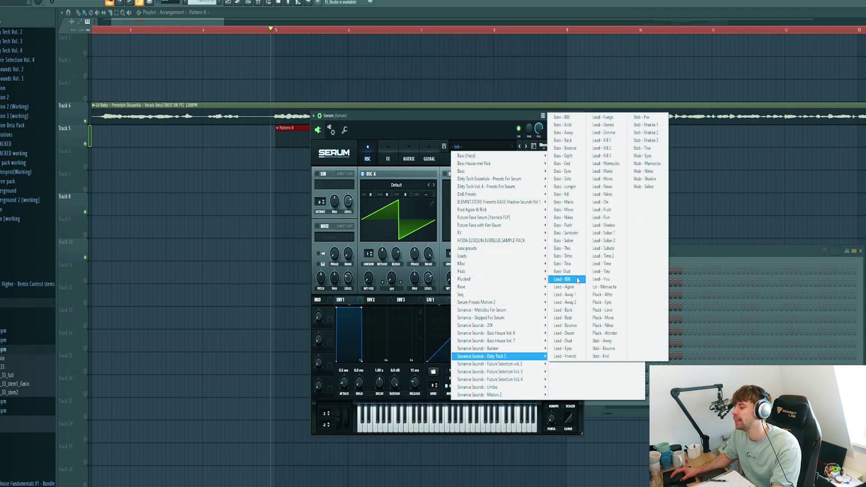
left_click(572, 202)
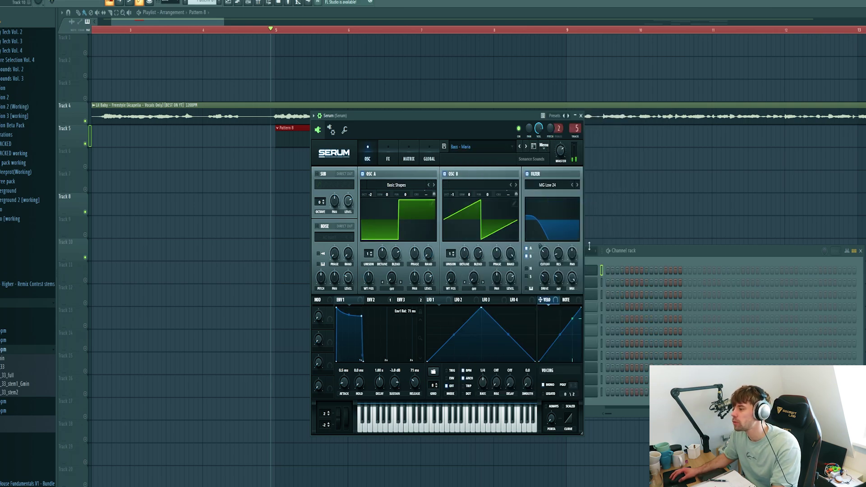
- Open the first Serum channel's piano roll and start the bassline with a D5 note followed by two short D4 notes, then play it back
right_click(596, 275)
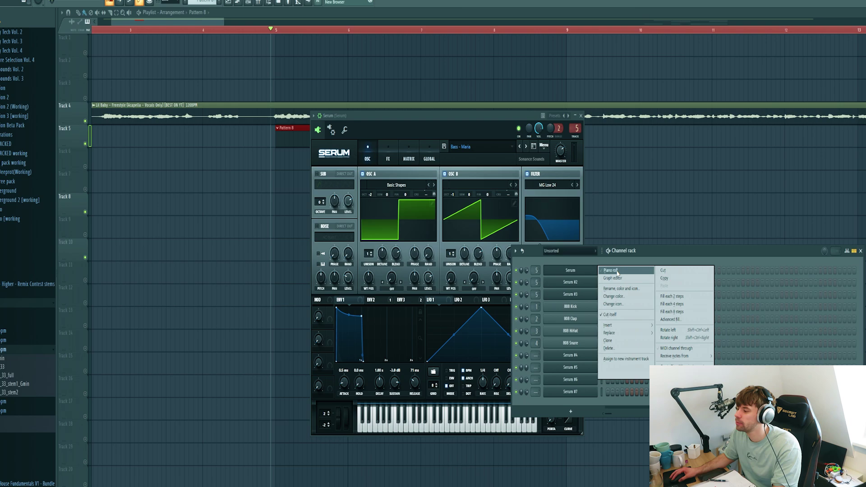
left_click(612, 270)
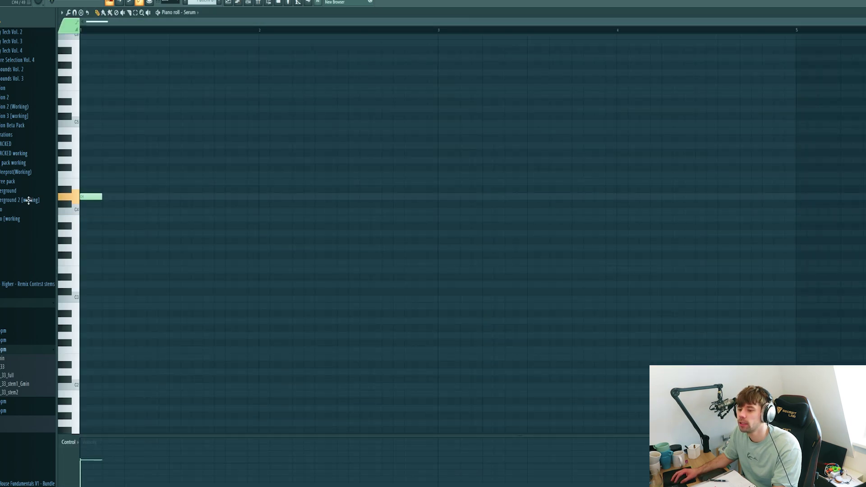
scroll(115, 225, "up", 2)
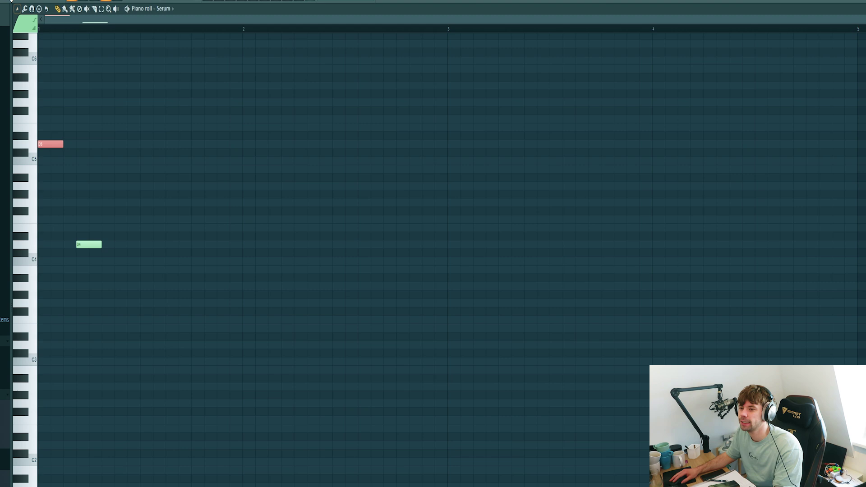
left_click(119, 245)
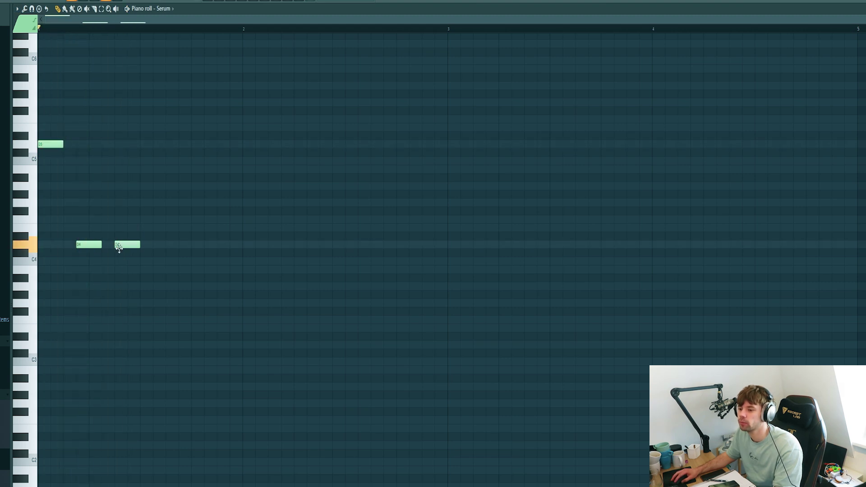
key("space")
key("space")
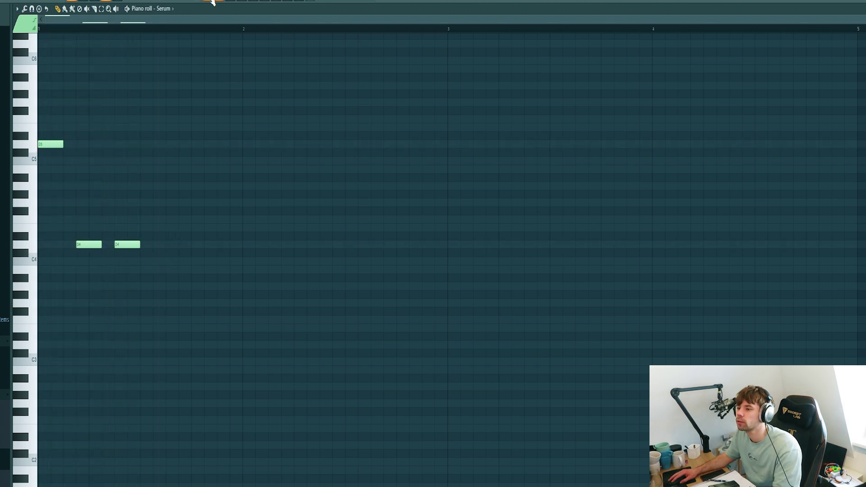
- Add two more D4 notes in the second half of bar 1 while playing back the bassline
left_click(210, 1)
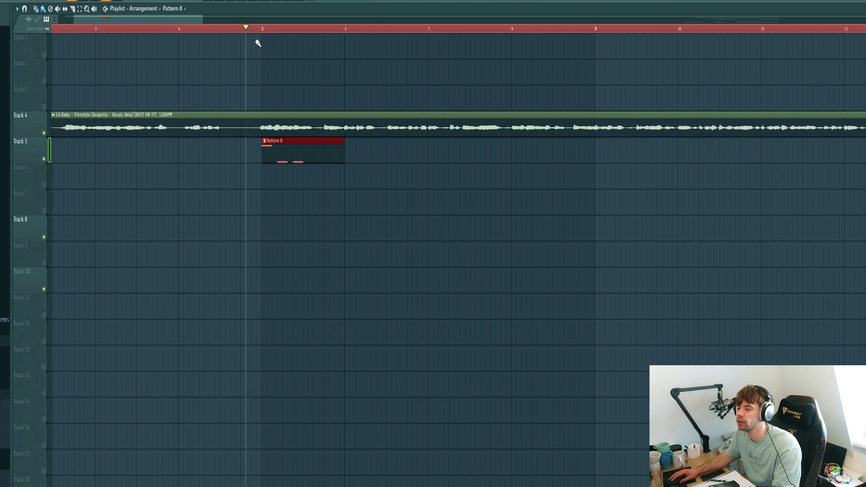
key("F7")
key("space")
left_click(169, 245)
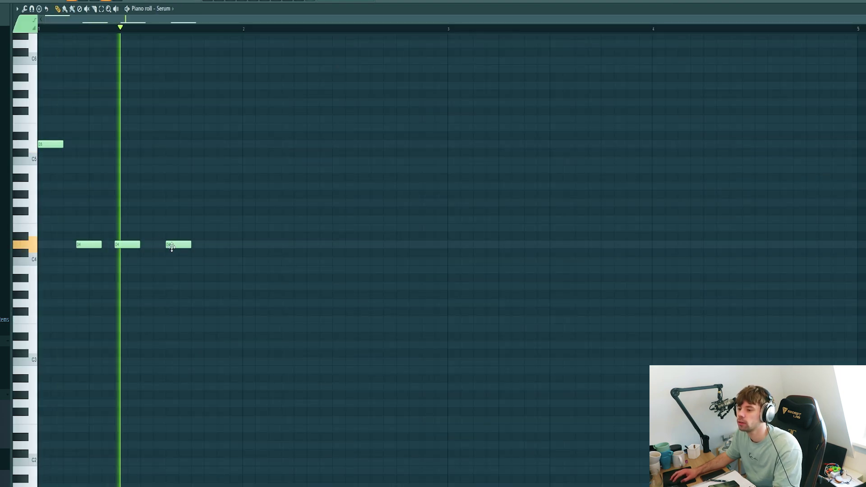
left_click(219, 245)
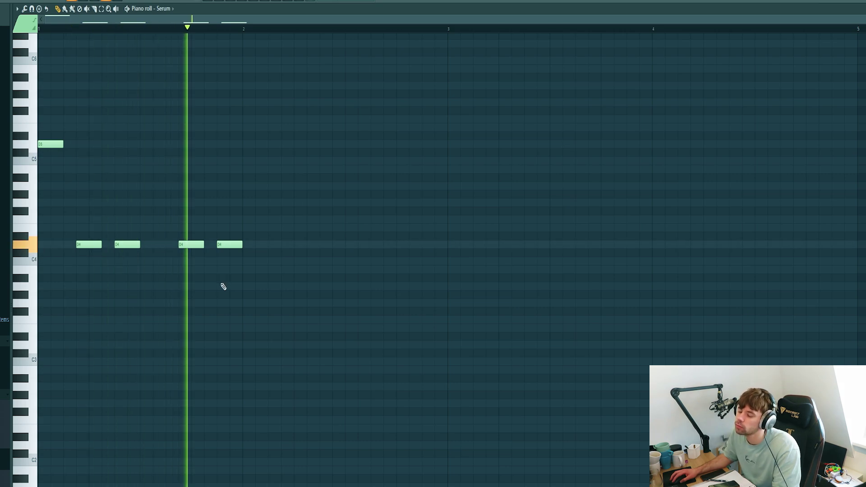
key("space")
- Duplicate the one-bar bass phrase three times to fill four bars and play it back
key("ctrl+a")
key("ctrl+b")
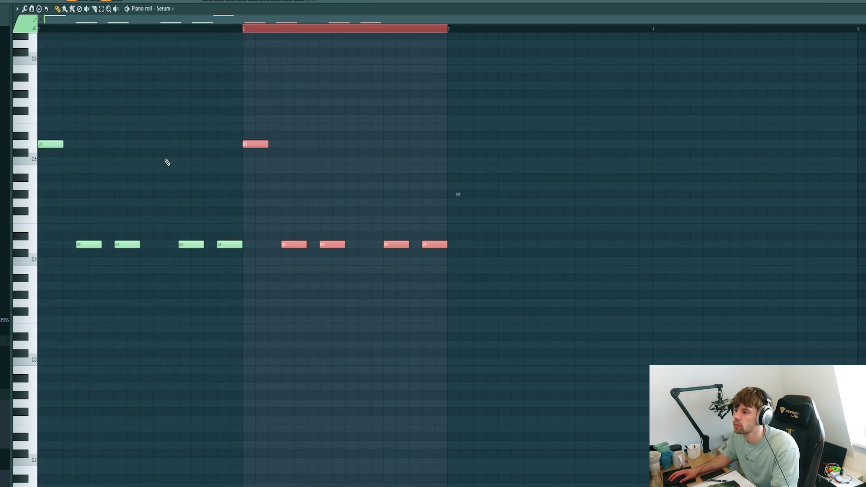
key("ctrl+b")
key("ctrl+b")
left_click(569, 369)
key("space")
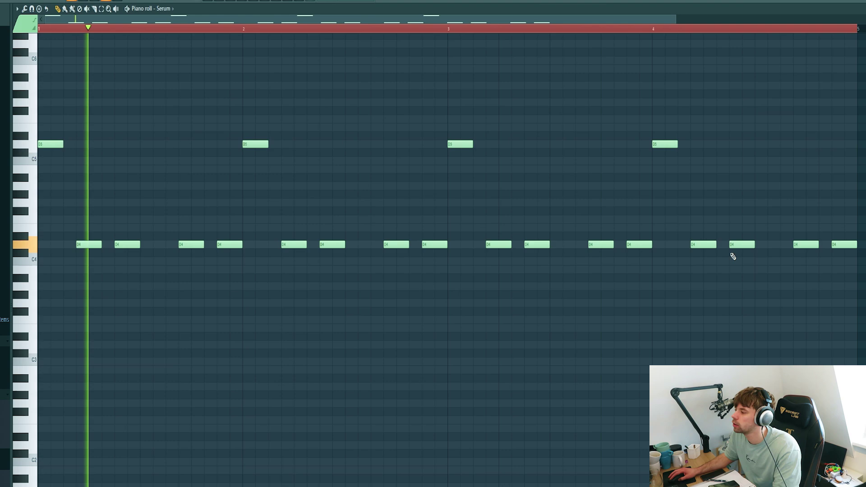
- Vary the end of bar 4 by lowering the last note to C4 and raising the note before it to A4
left_click_drag(843, 245, 843, 264)
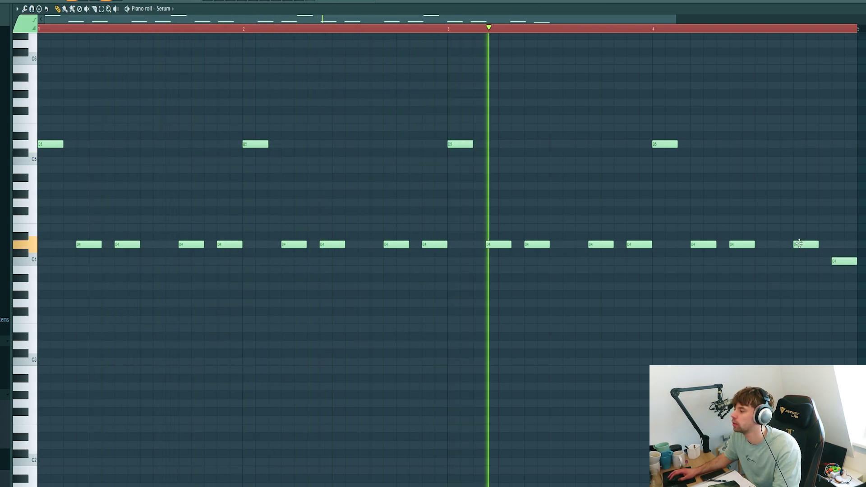
left_click_drag(799, 245, 799, 236)
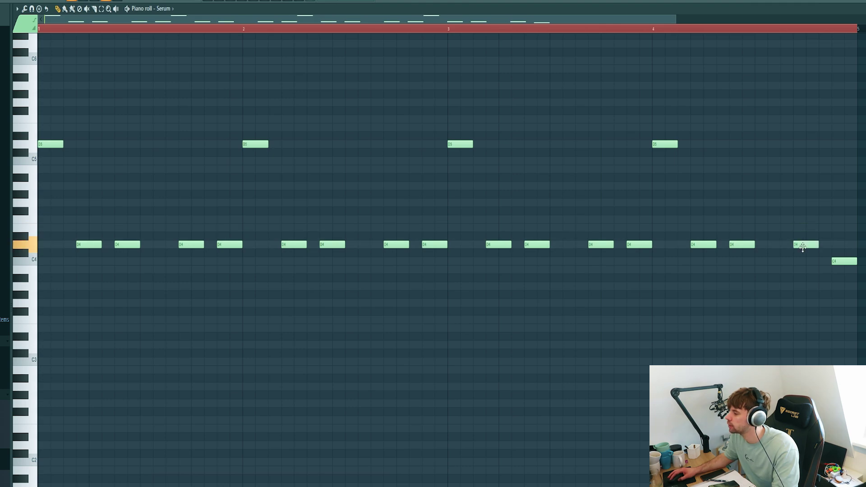
key("space")
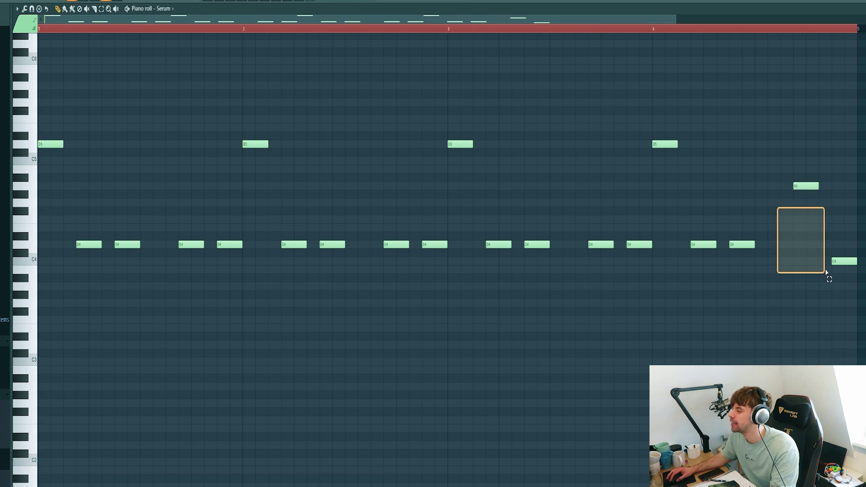
left_click_drag(836, 281, 836, 281)
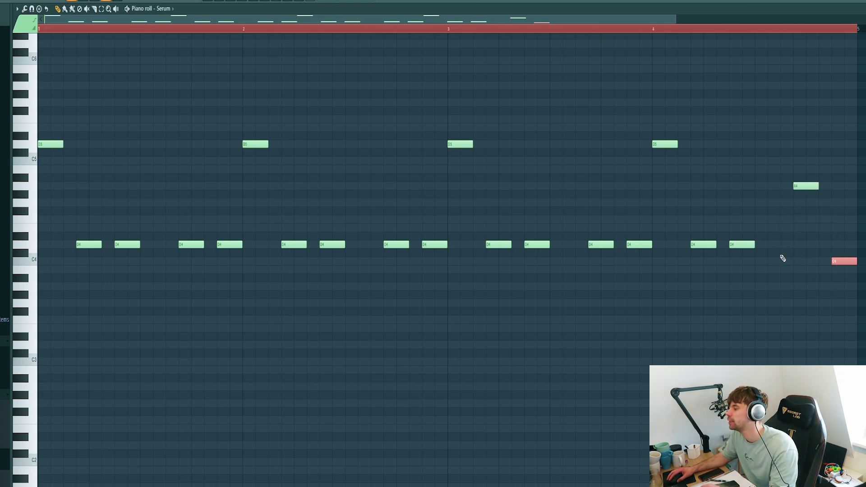
- Show the mixer, add Kickstart at 100% mix to the Serum track and play back the bassline
key("F9")
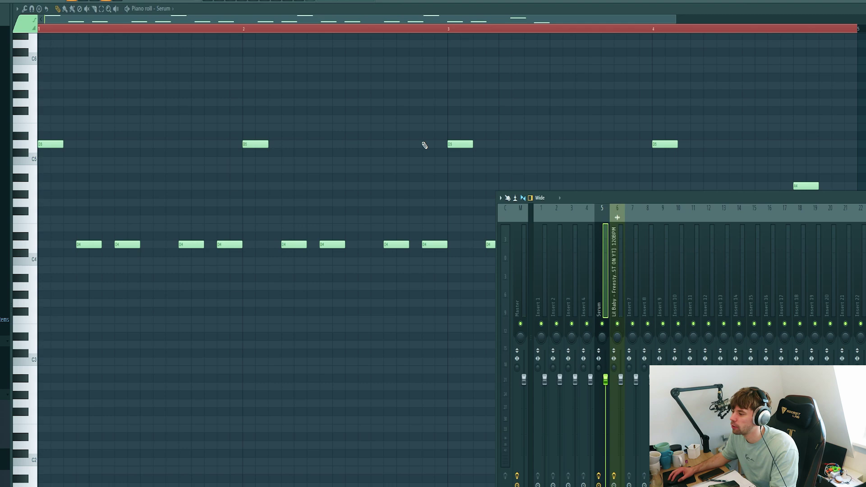
left_click_drag(138, 118, 279, 168)
key("space")
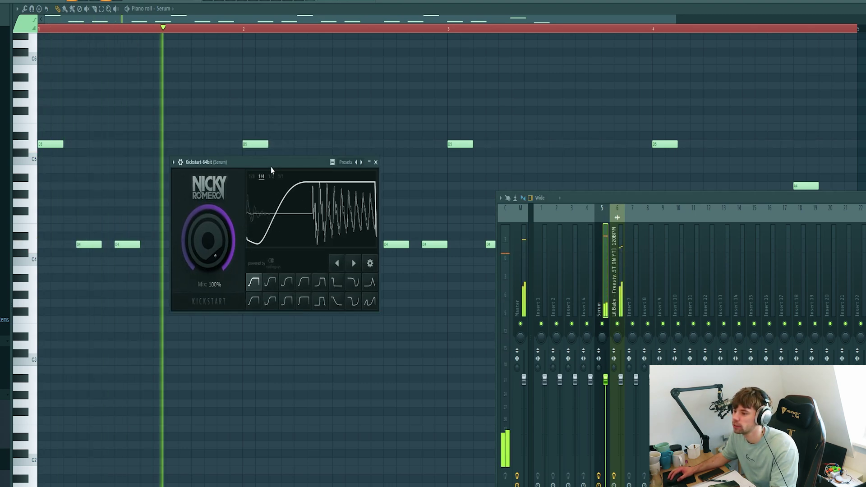
- Add CamelCrusher to the Serum mixer track and choose its British Clean patch during playback
left_click(862, 45)
left_click(830, 58)
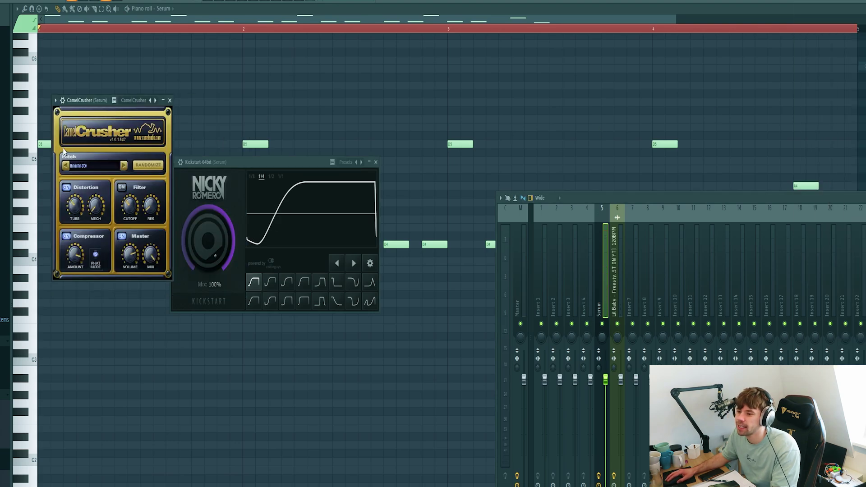
left_click_drag(80, 103, 345, 216)
key("space")
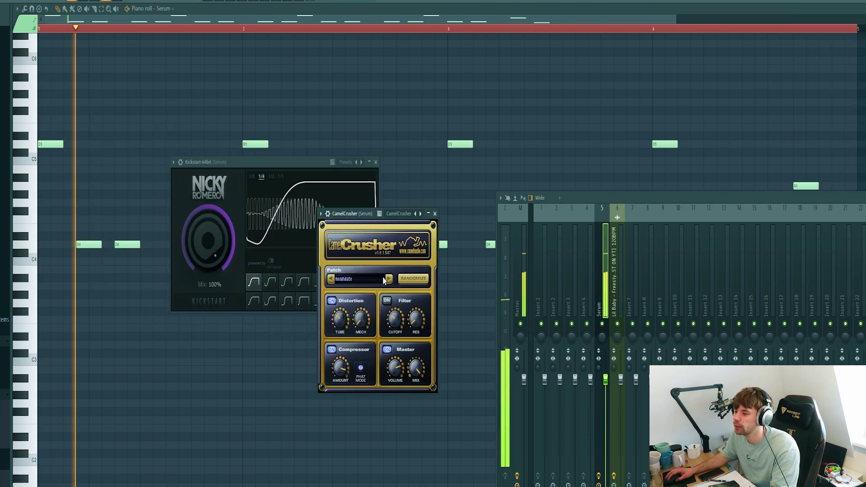
left_click(388, 279)
left_click(389, 280)
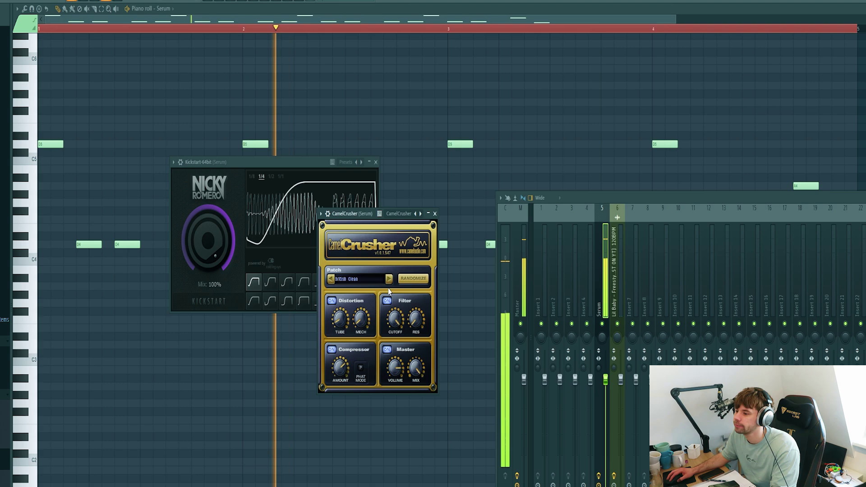
- Add FabFilter Pro-Q 3 to the Serum mixer track and dip about 1.35 dB around 353 Hz during playback
key("space")
left_click(862, 253)
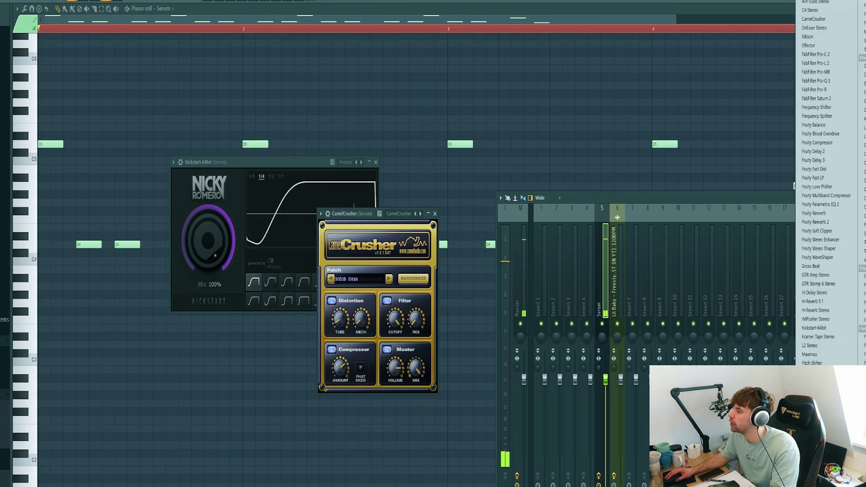
left_click(851, 84)
key("space")
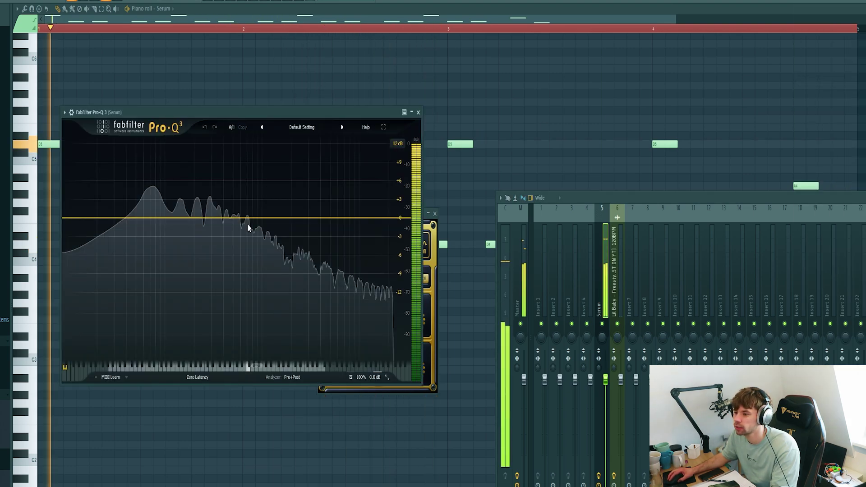
left_click_drag(286, 183, 215, 222)
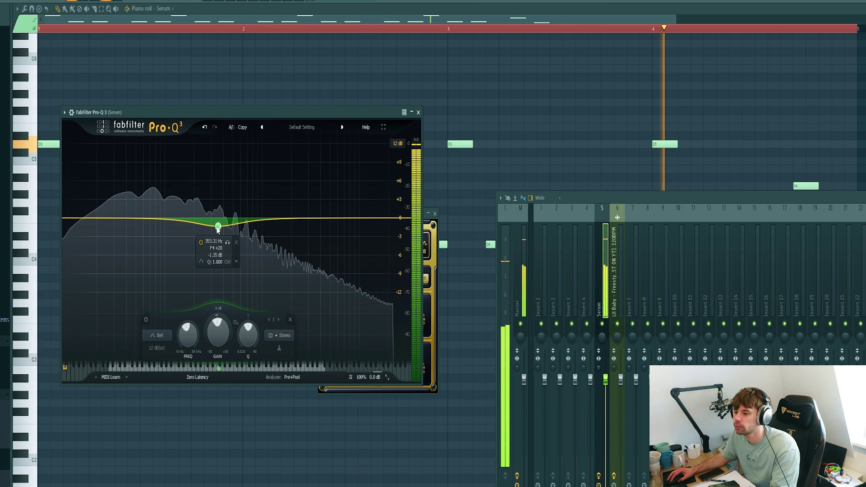
- Add a second EQ band near 6.9 kHz, change its shape to High Cut and lower its frequency
left_click(350, 218)
left_click_drag(359, 185, 351, 189)
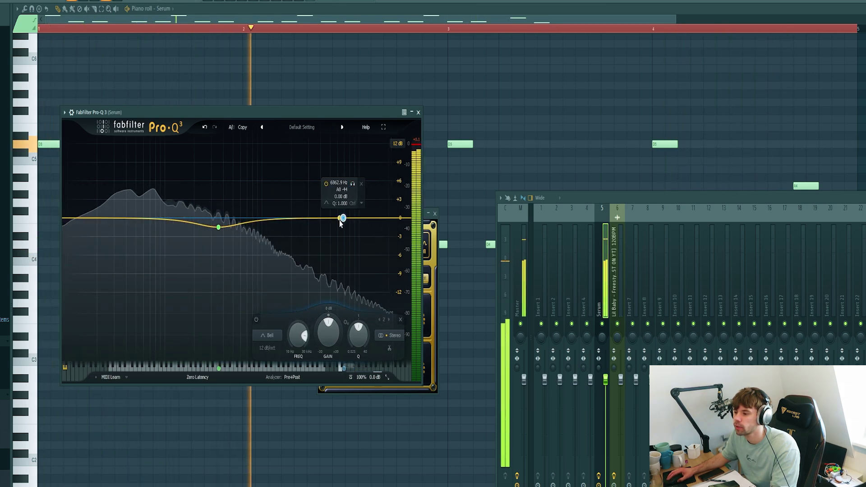
right_click(343, 218)
mouse_move(374, 261)
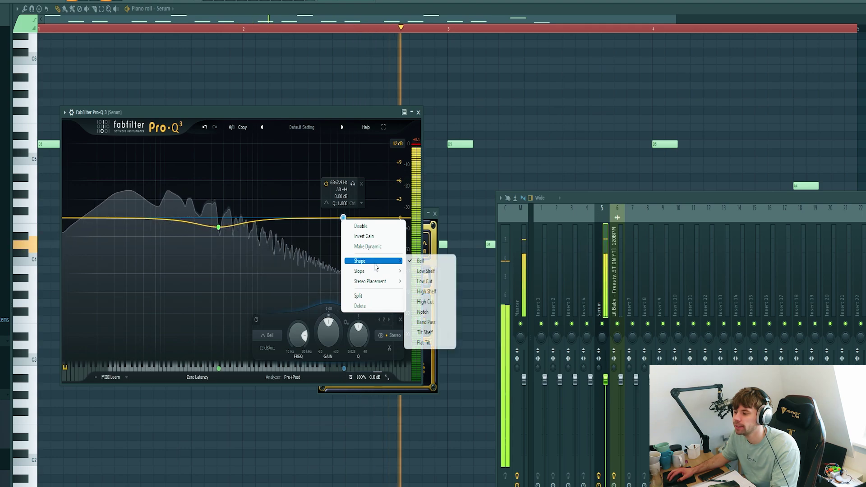
left_click(424, 303)
scroll(343, 218, "down", 1)
left_click_drag(300, 336, 301, 342)
key("space")
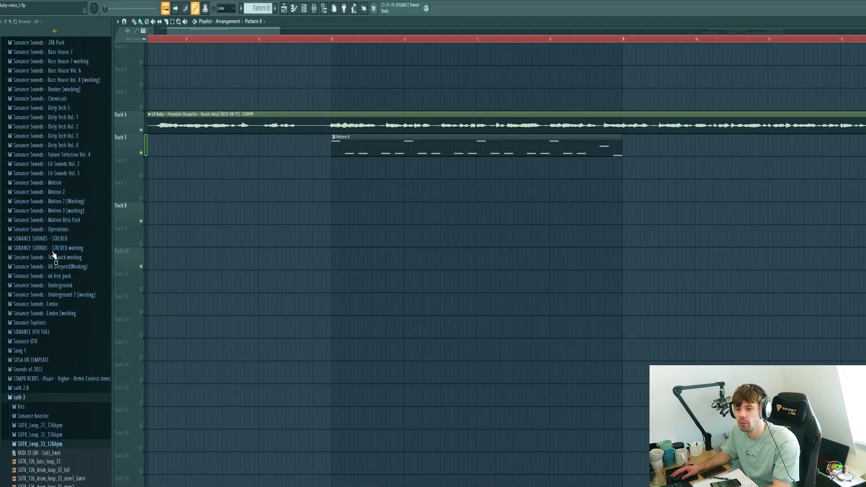
- Place Kick - 14 from the Sonance Sounds - Dirty Tech 5 samples at the start of bar 5 on Track 6
left_click(56, 175)
left_click(53, 194)
left_click(47, 241)
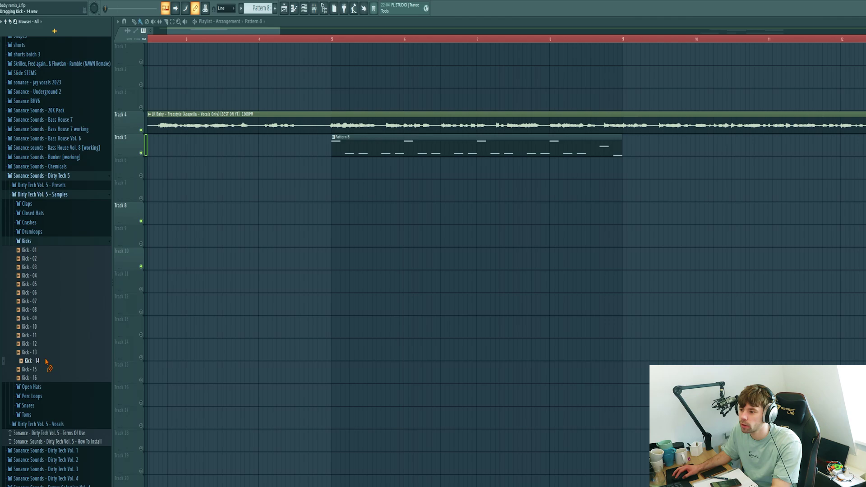
left_click_drag(46, 361, 334, 180)
- Repeat Kick - 14 on every beat of Track 6 to fill the four bars under the bass pattern
scroll(343, 182, "up", 3)
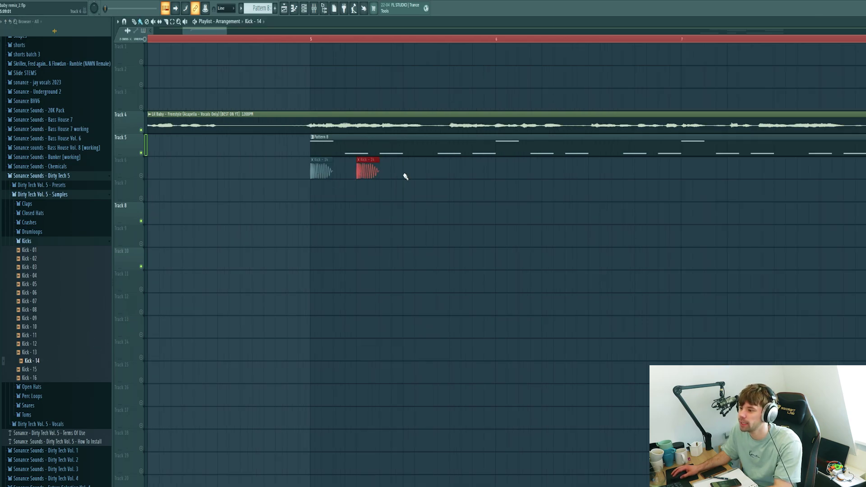
scroll(302, 178, "down", 2)
key("ctrl+b")
left_click_drag(516, 169, 310, 183)
key("ctrl+b")
- Solo the bass and kick tracks for playback and increase the fade-out of the Kick - 14 sample
right_click(141, 175)
left_click(141, 153)
key("space")
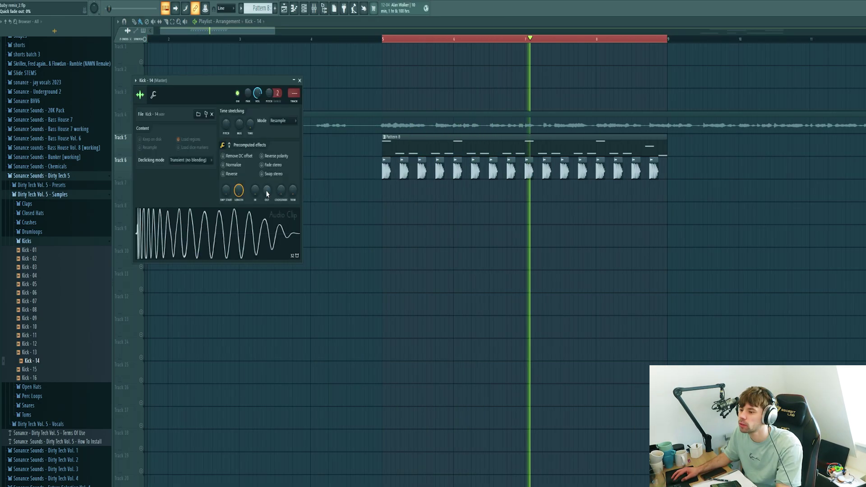
mouse_move(267, 192)
left_mouse_down()
mouse_move(267, 184)
mouse_move(267, 194)
left_mouse_up()
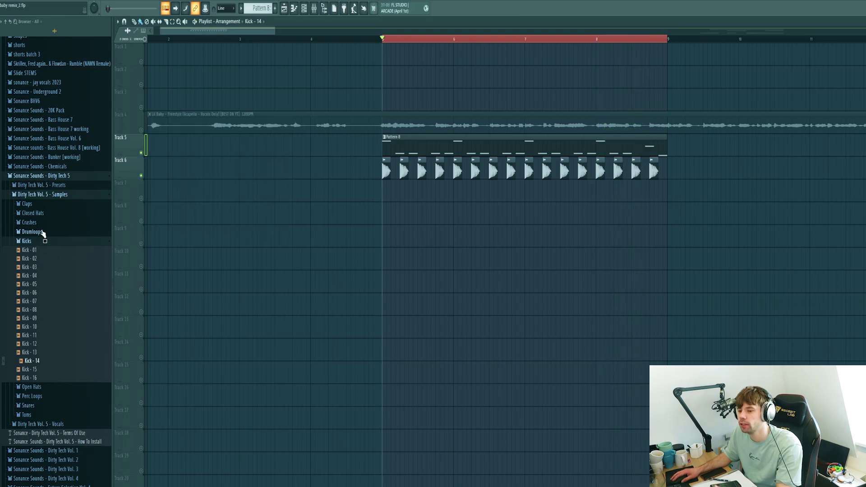
- Place Clap - 02 on Track 7 at every second kick across the four bars and play it back
left_click(36, 204)
left_click(40, 222)
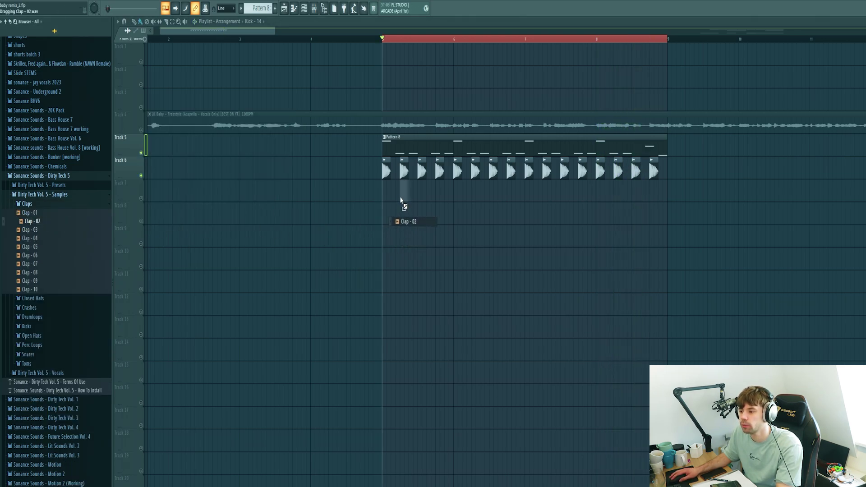
left_click_drag(400, 200, 401, 193)
key("space")
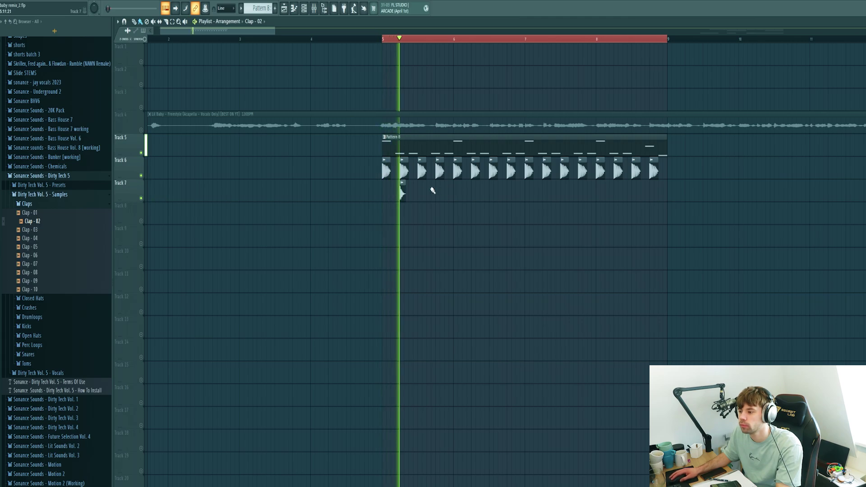
left_click(436, 192)
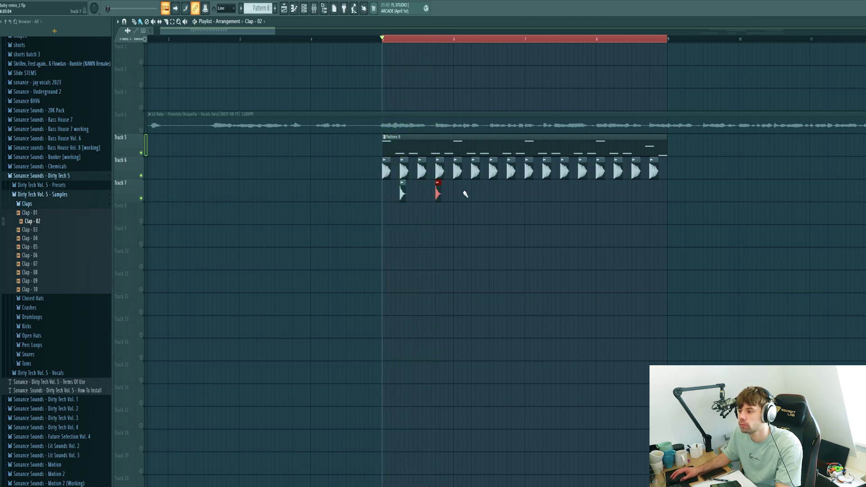
left_click(616, 195)
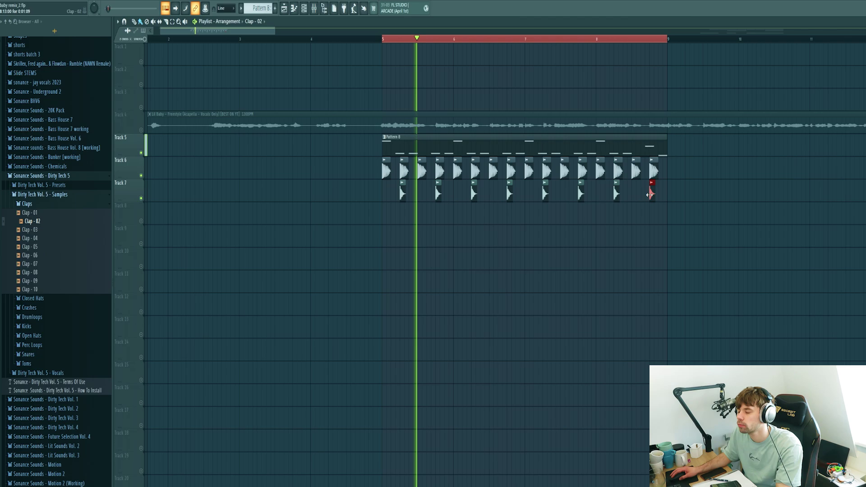
key("space")
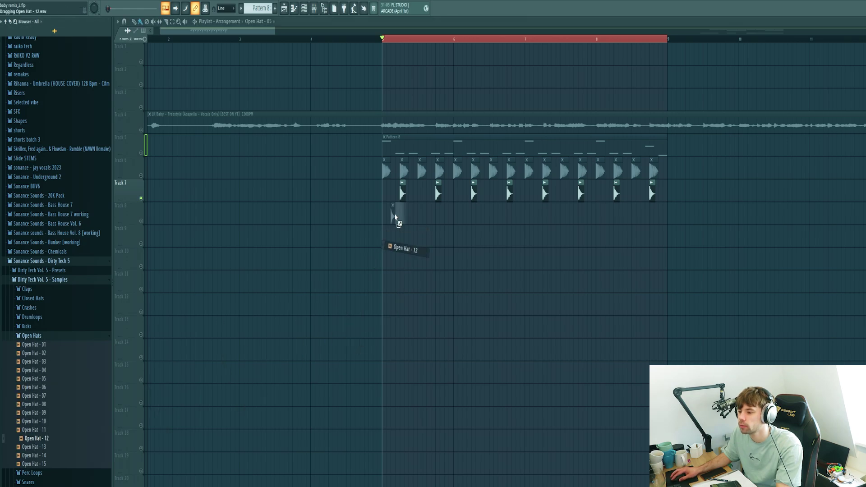
- Place Open Hat - 12 on the four offbeats of bar 5 on Track 8 and audition it with the claps
left_click(142, 221)
scroll(465, 246, "up", 3)
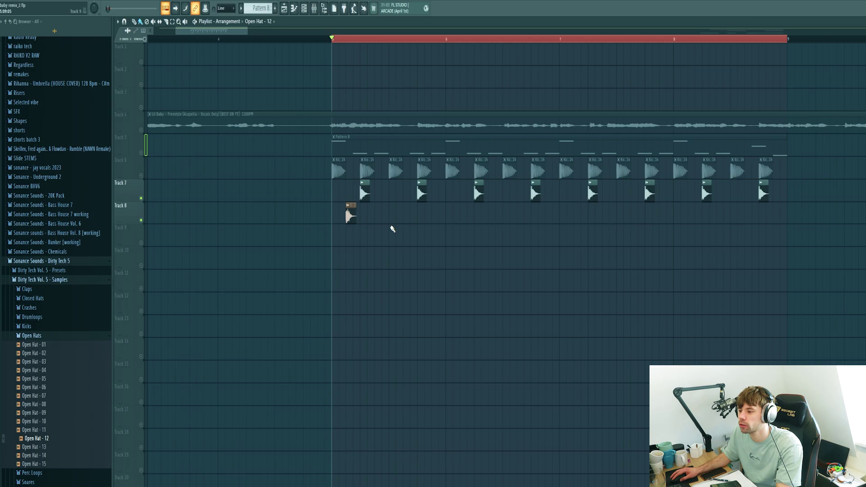
key("space")
left_click(406, 216)
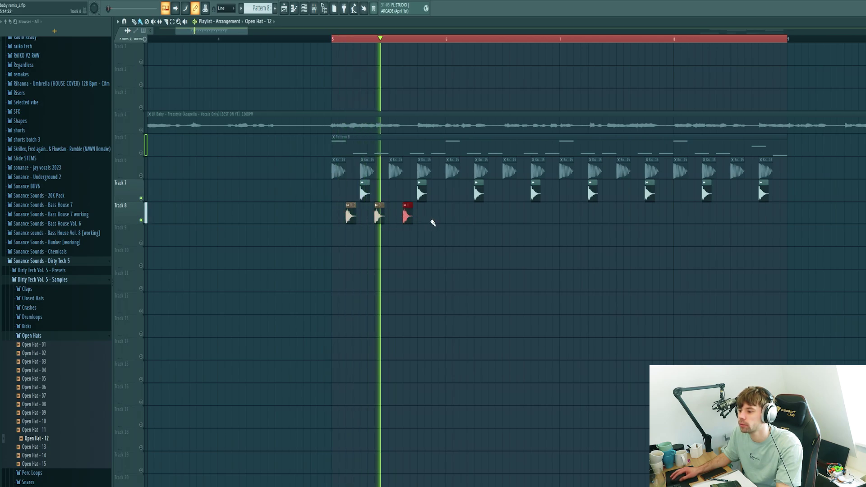
left_click(444, 217)
left_click_drag(443, 217, 436, 216)
key("space")
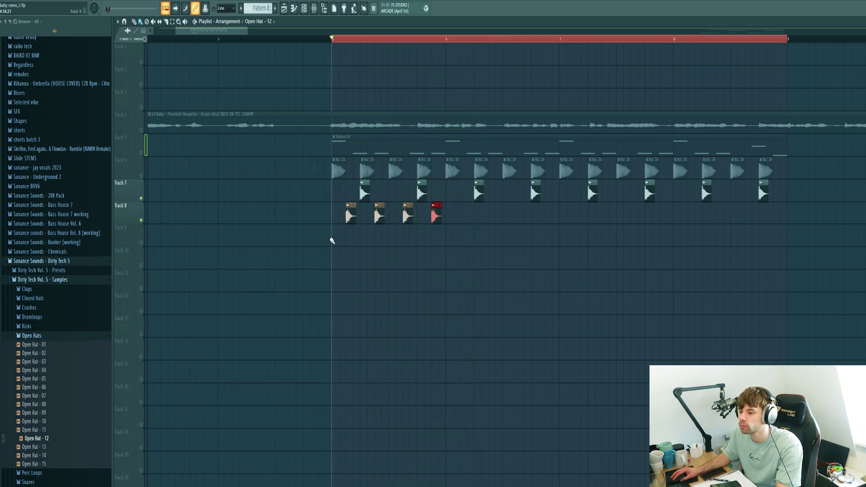
- Duplicate the one-bar open hat pattern three times to fill four bars and play it back
left_click_drag(330, 239, 444, 212)
key("ctrl+b")
key("ctrl+b")
key("ctrl+b")
right_click(564, 236)
right_click(450, 235)
right_click(337, 237)
key("space")
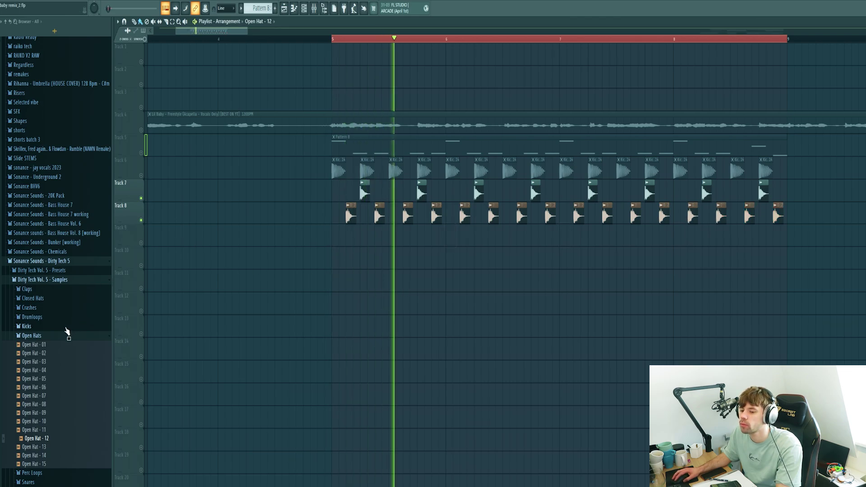
key("space")
- Place three Closed Hat - 02 hits on Track 9 at sixteenth steps 2, 8 and 16 of bar 5 and audition them
left_click(39, 300)
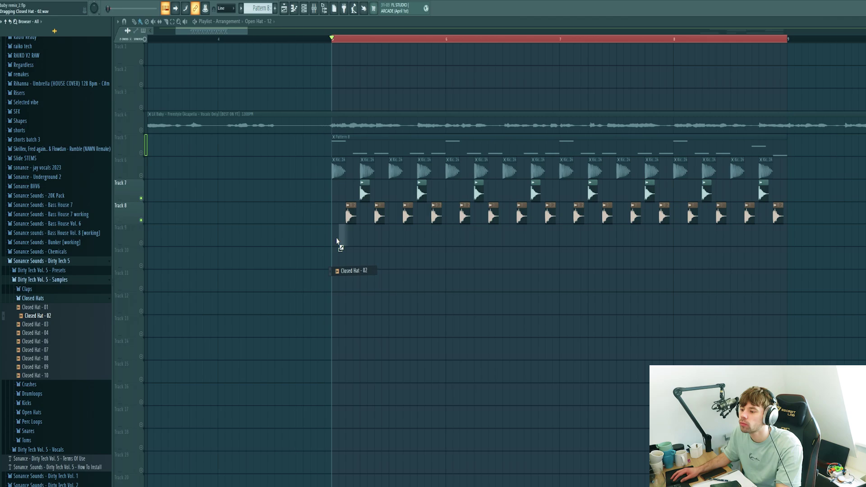
left_click(433, 240)
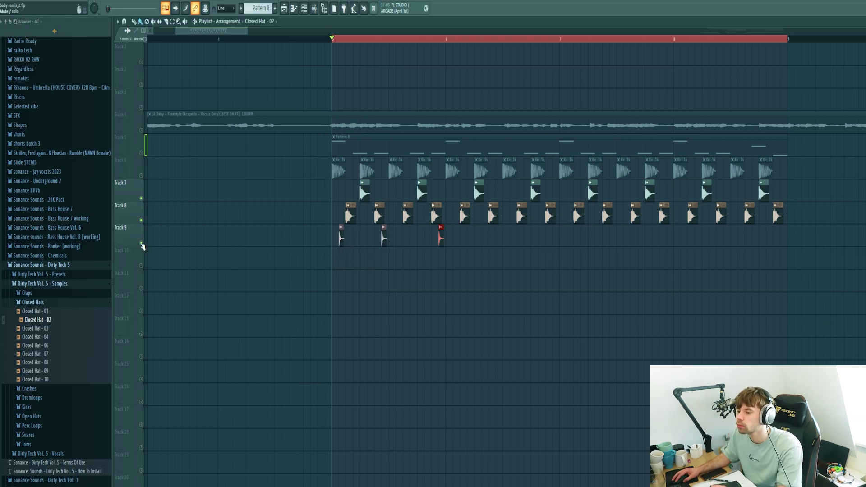
key("space")
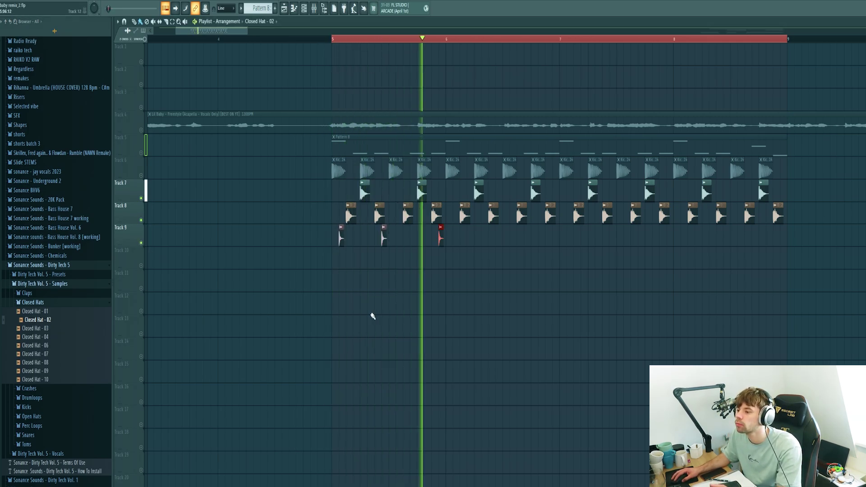
key("space")
- Replace the closed hat sample on Track 9 with Closed Hat - 06 and audition it
left_click(31, 346)
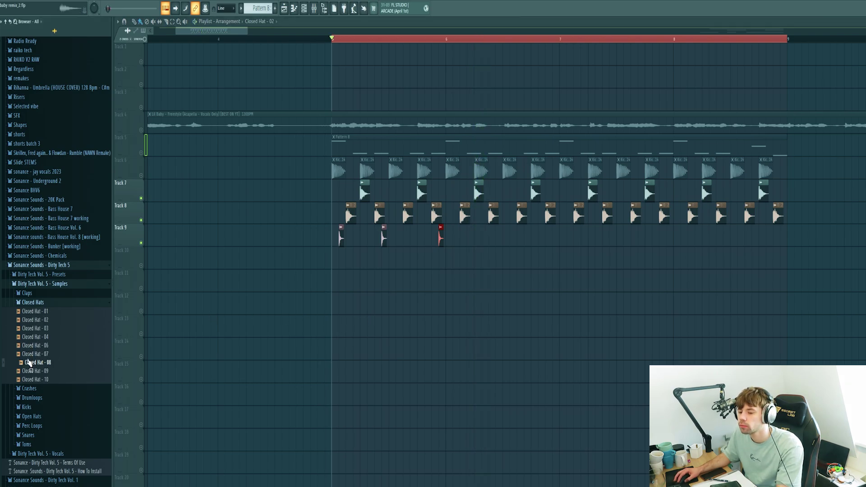
left_click_drag(94, 339, 340, 236)
key("space")
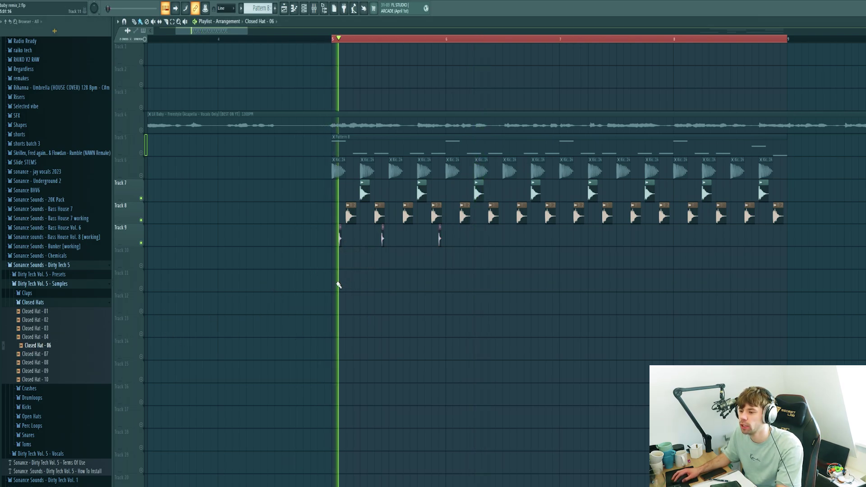
key("space")
- Place Closed Hat - 08 on Track 10 one sixteenth after the third kick of bar 5 and play it back
left_click(67, 354)
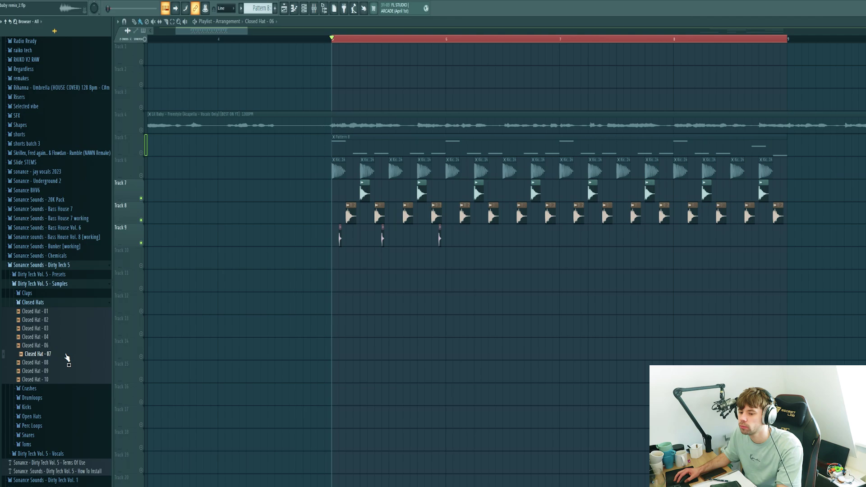
left_click_drag(374, 270, 393, 263)
scroll(393, 262, "up", 3)
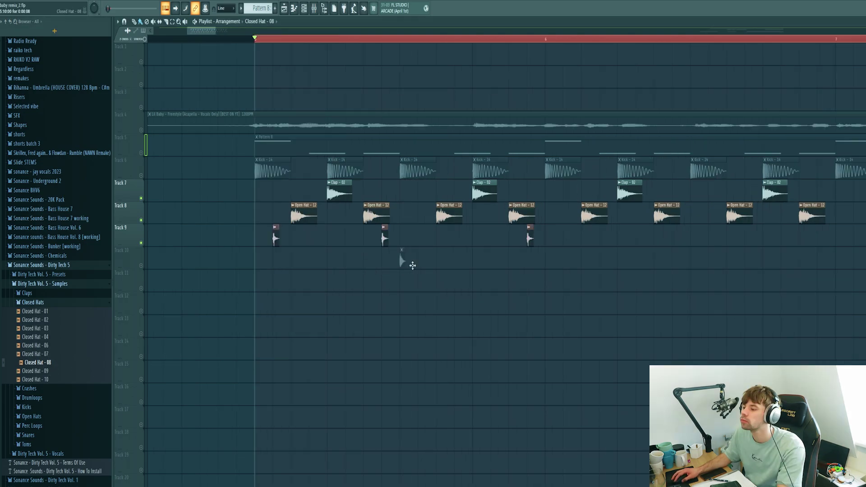
key("space")
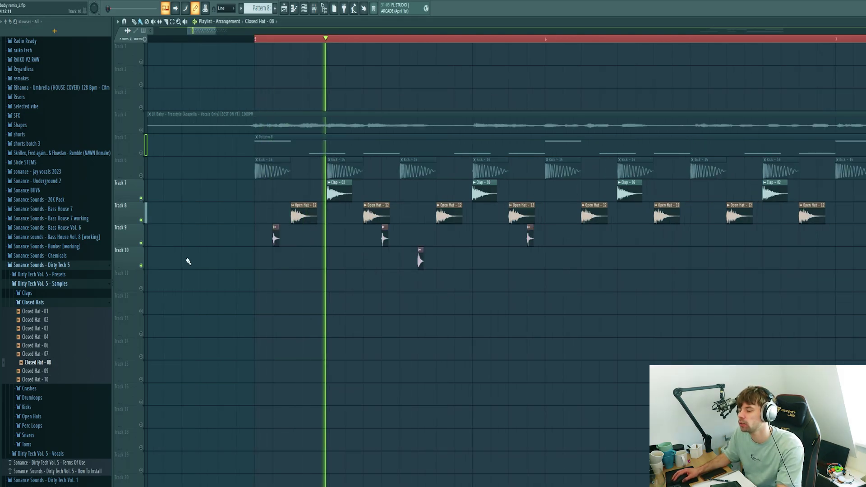
key("space")
- Place two Snare - 06 hits on Track 11 just before and after the third kick of bar 5 and audition them
left_click(28, 435)
left_click(32, 452)
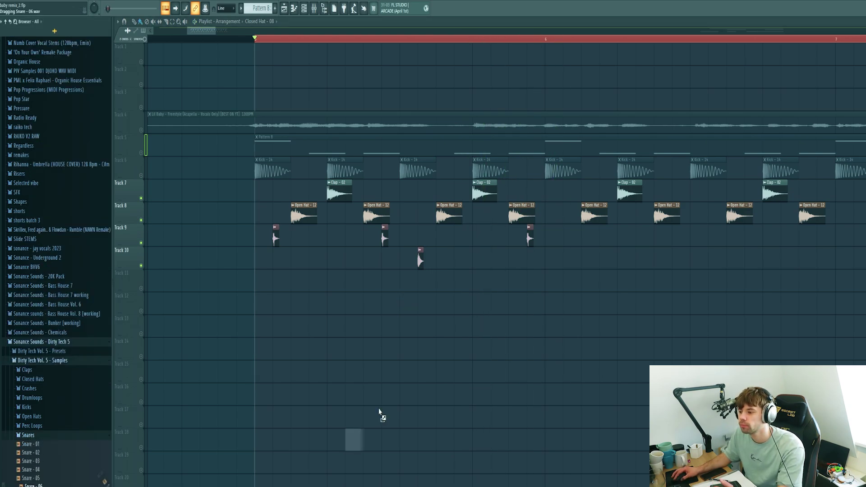
left_click_drag(379, 412, 424, 288)
key("space")
left_click(141, 288)
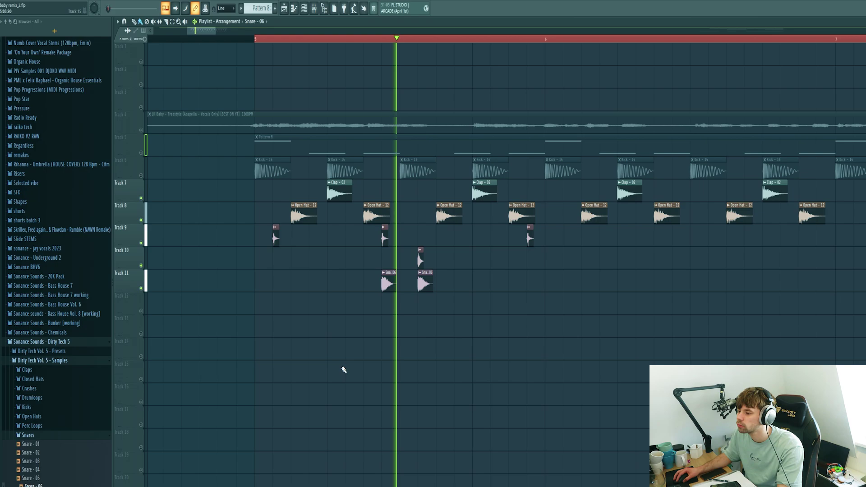
key("space")
- Set the Snare - 06 sample's fade-out to about 45% and lower its volume, checking it in playback
key("space")
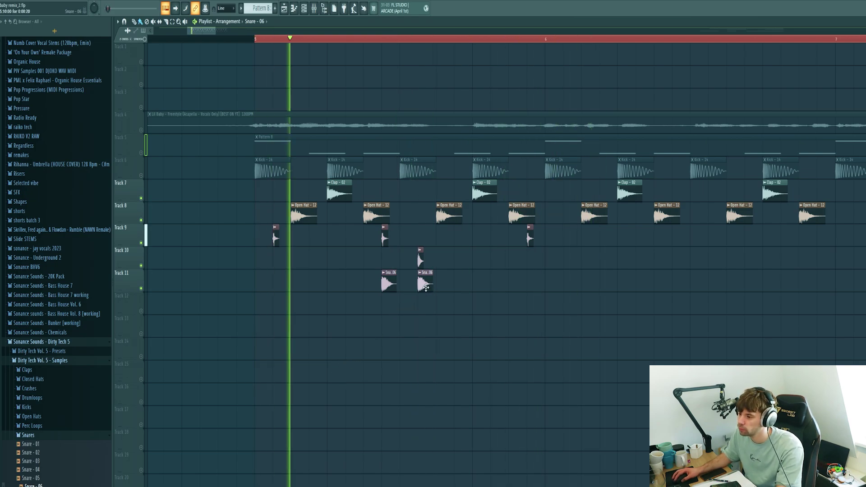
double_click(425, 284)
key("space")
key("space")
mouse_move(306, 243)
left_mouse_down()
mouse_move(306, 232)
mouse_move(305, 242)
left_mouse_up()
key("space")
key("space")
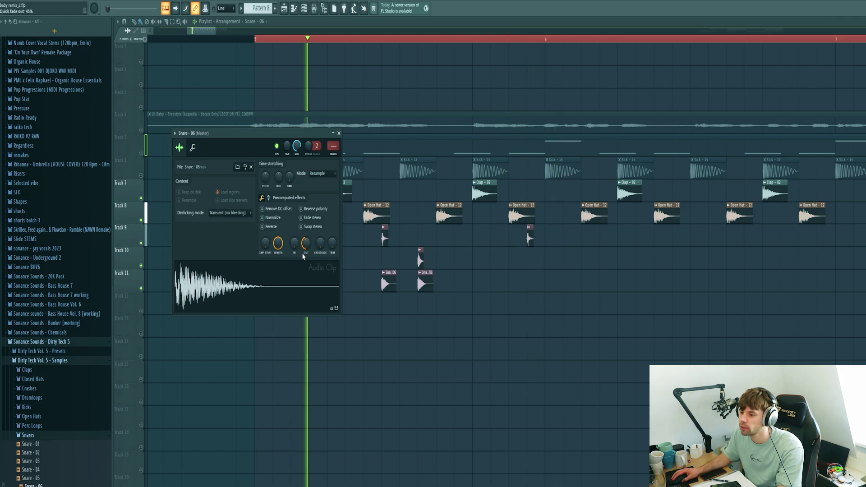
mouse_move(297, 146)
left_mouse_down()
mouse_move(296, 154)
mouse_move(287, 140)
mouse_move(288, 151)
left_mouse_up()
key("space")
key("space")
left_click(338, 133)
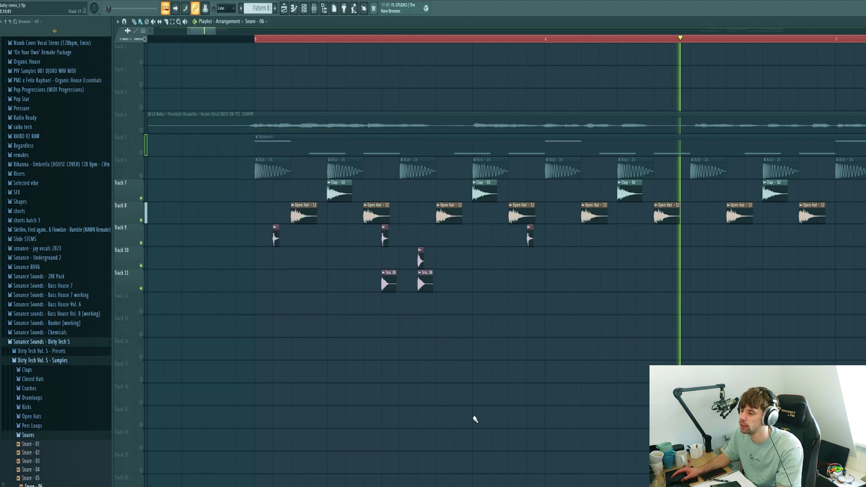
- Duplicate the one-bar closed hat and snare pattern on Tracks 9 to 11 into bar 6
key("space")
left_click_drag(541, 338, 259, 235)
left_click_drag(262, 307, 553, 307)
left_click_drag(797, 337, 280, 227)
- Clear the clip selection and play back the percussion from the start of bar 5
scroll(345, 241, "up", 3)
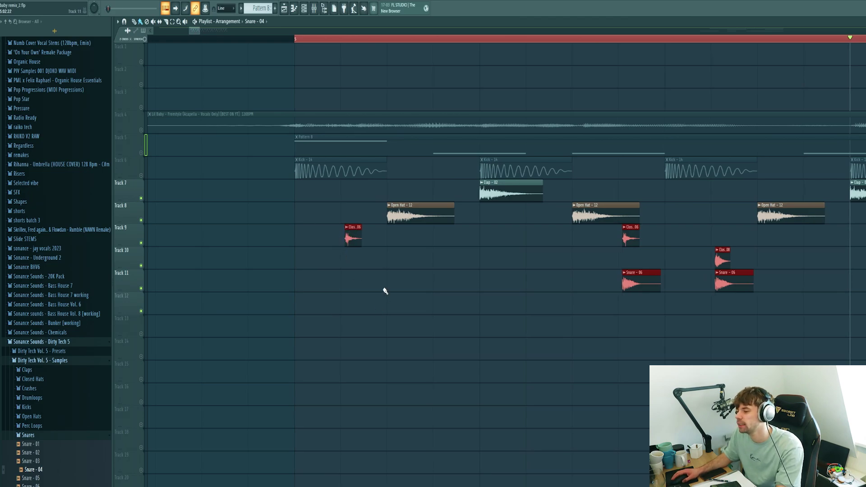
scroll(385, 291, "right", 1)
left_click(202, 39)
scroll(274, 311, "down", 2)
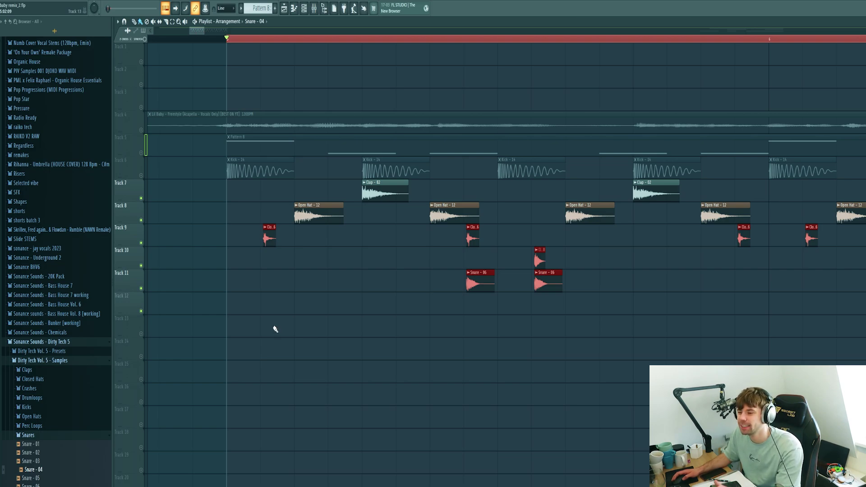
left_click(275, 330)
key("space")
scroll(277, 327, "down", 2)
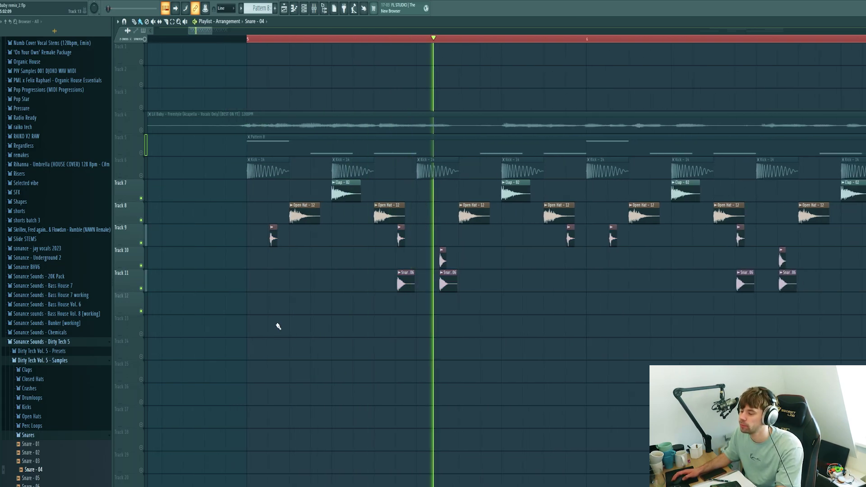
- Unmute the Pattern 8 bassline on Track 5 and play it back with the drums from bar 5
scroll(277, 328, "down", 2)
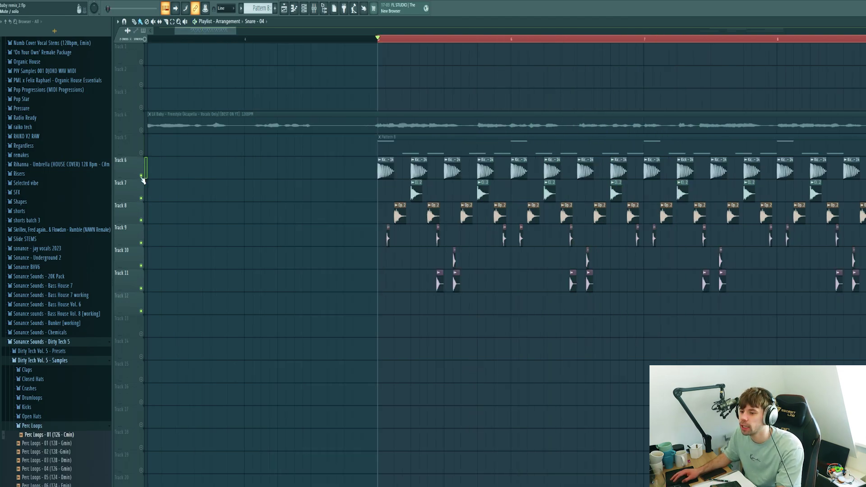
left_click(141, 153)
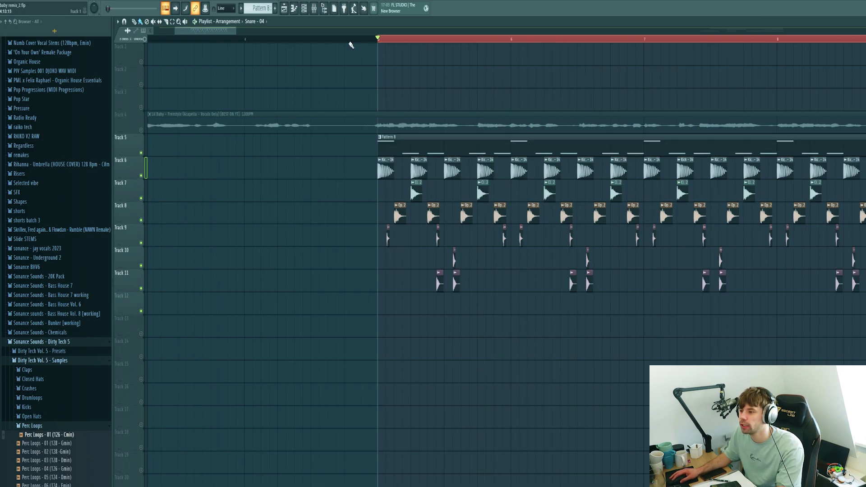
key("space")
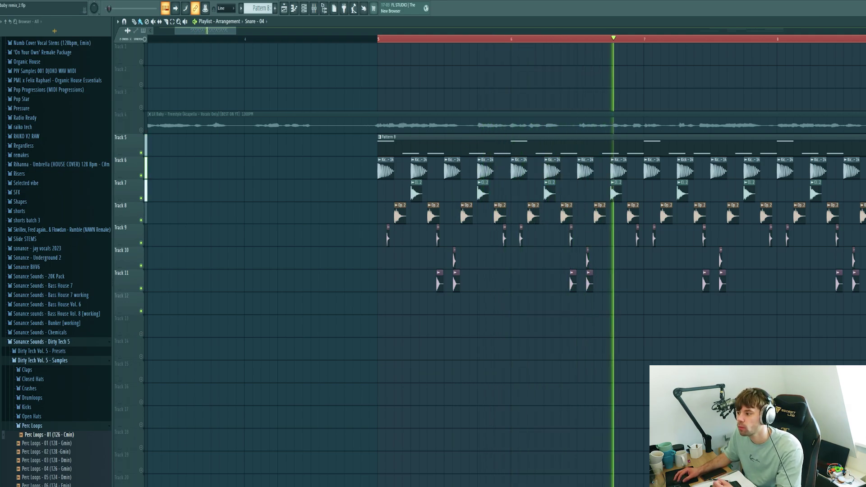
key("space")
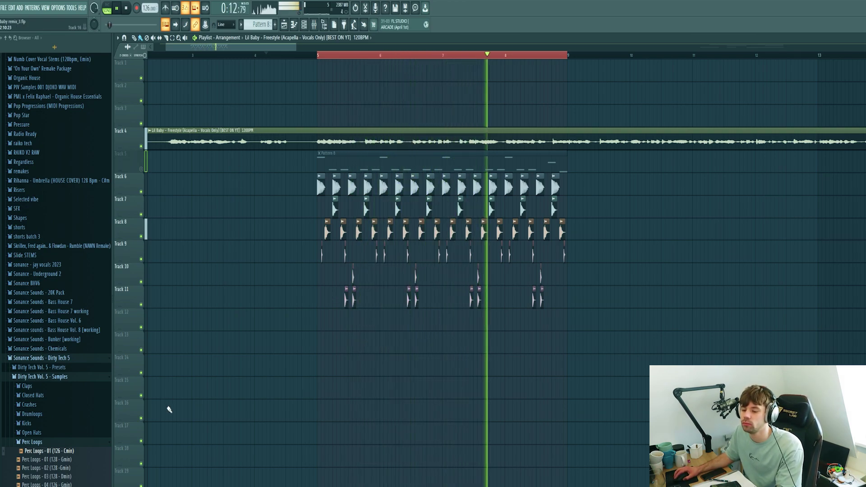
key("space")
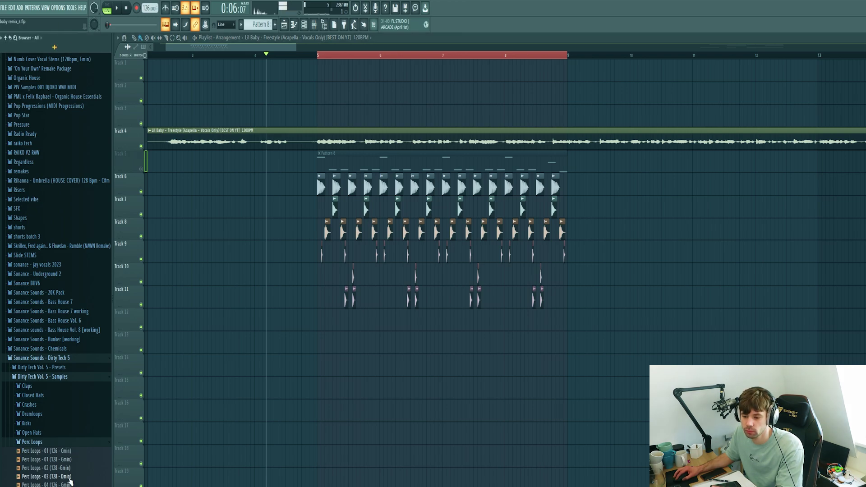
- Place the Perc Loops - 03 (128 - Dmin) sample on Track 12 at bar 5 and fit it to the project tempo from 128 BPM
left_click_drag(69, 482, 318, 322)
left_click(319, 312)
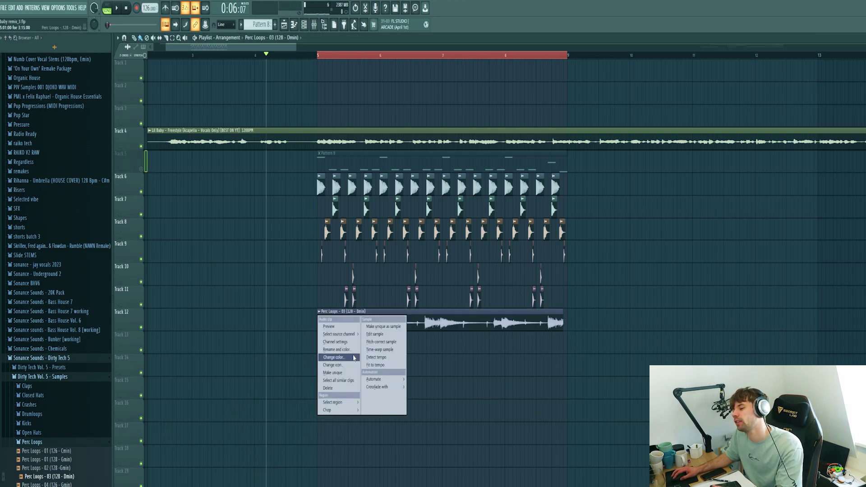
left_click(319, 313)
left_click(319, 313)
left_click(375, 365)
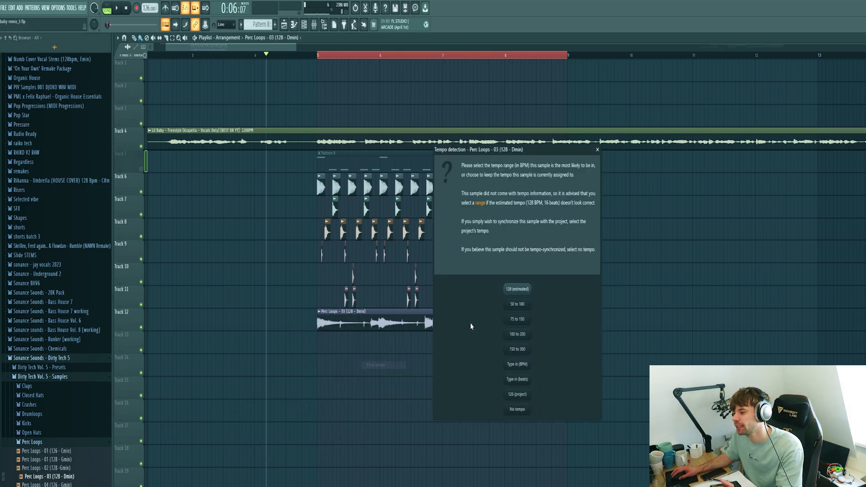
left_click(517, 291)
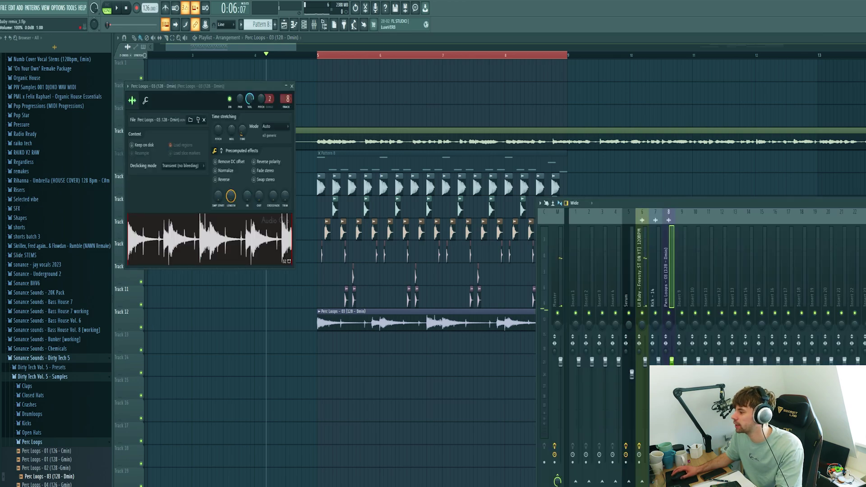
- Load FabFilter Pro-Q 3 on the Perc Loops - 03 mixer track and remove the loop's low end with a low-cut band during playback
key("space")
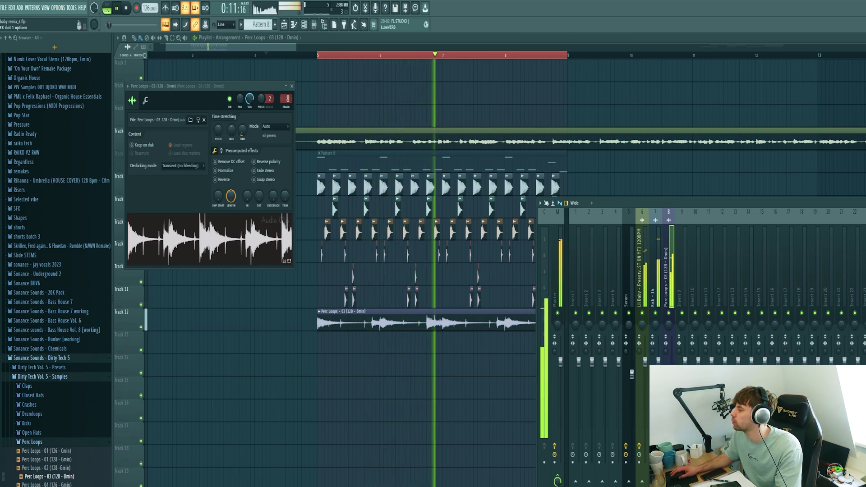
left_click(864, 226)
left_click(816, 101)
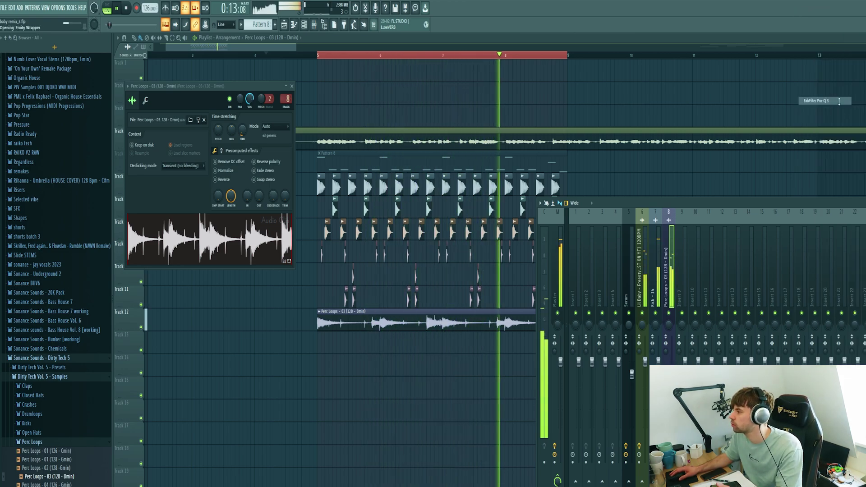
double_click(227, 188)
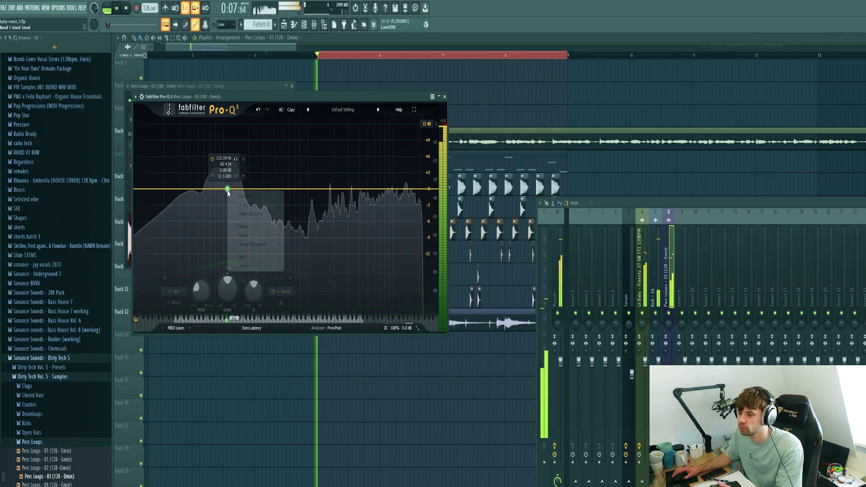
right_click(227, 188)
mouse_move(250, 226)
left_click(297, 244)
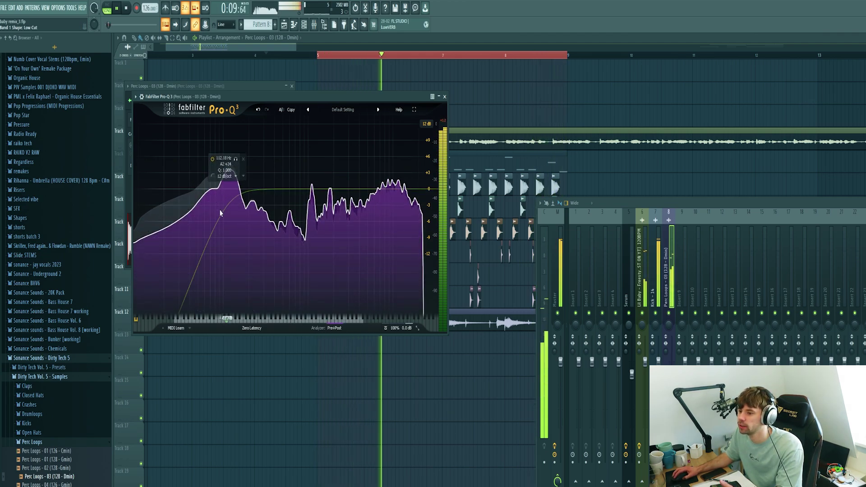
left_click_drag(233, 189, 248, 193)
scroll(249, 194, "up", 1)
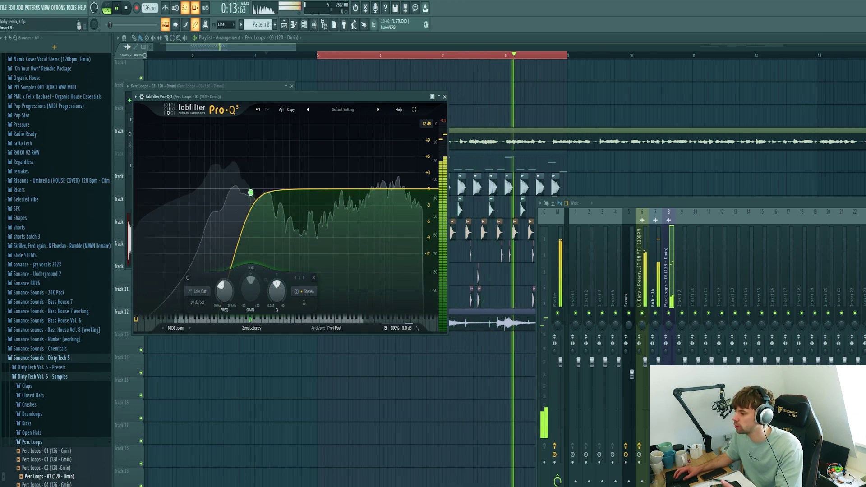
key("F12")
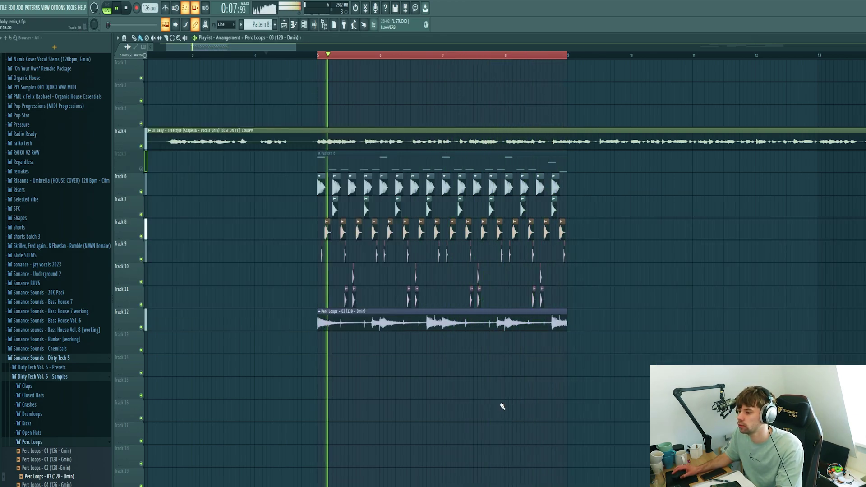
- Mute the vocal on Track 4 for drum playback and extend the timeline selection to bar 10
key("space")
left_click(141, 147)
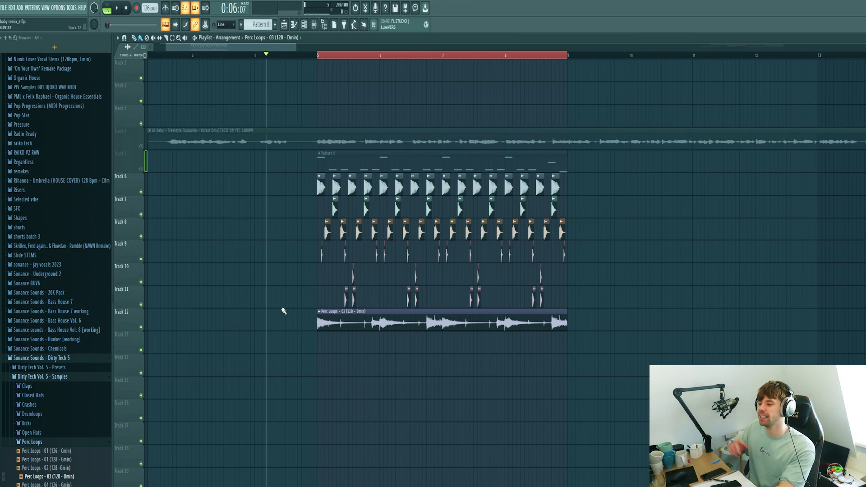
key("space")
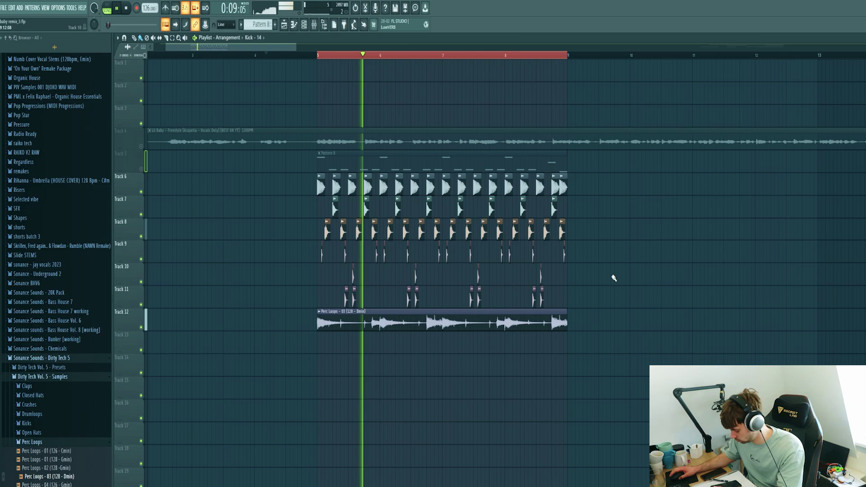
left_click(631, 56, "ctrl")
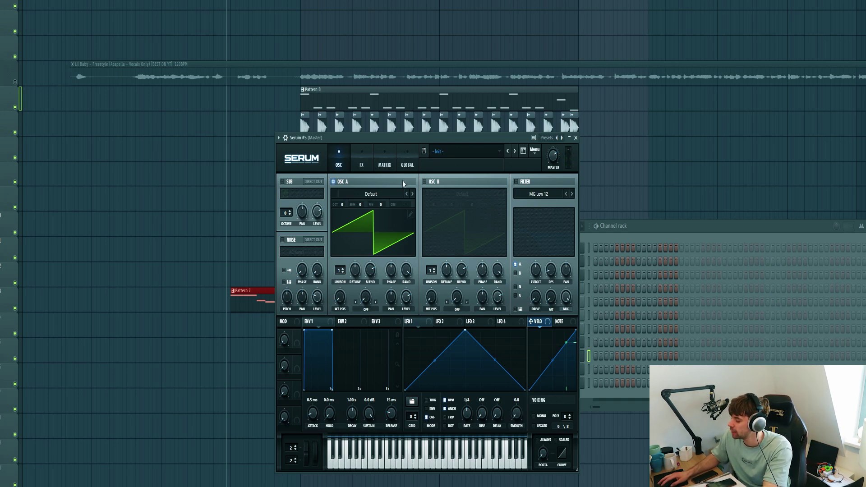
- Load the Lead - Kill 3 preset from the Sonance Sounds - Dirty Tech 5 bank into Serum #5 and move its window aside
left_click(438, 163)
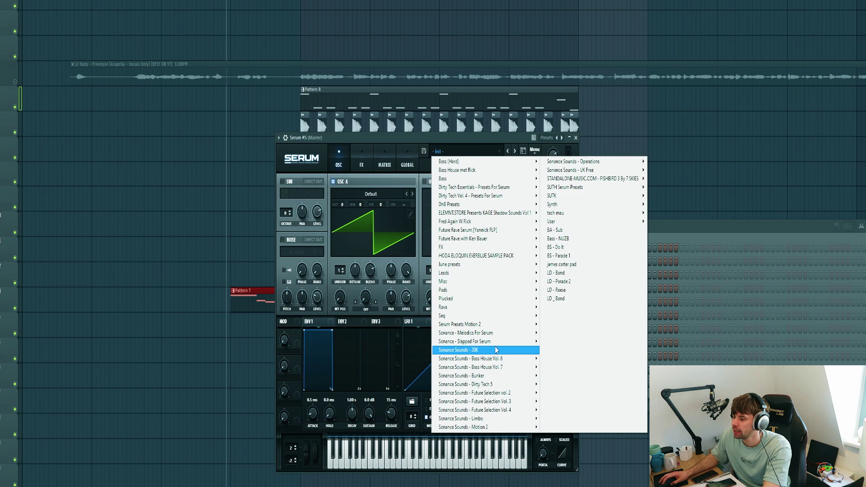
mouse_move(465, 385)
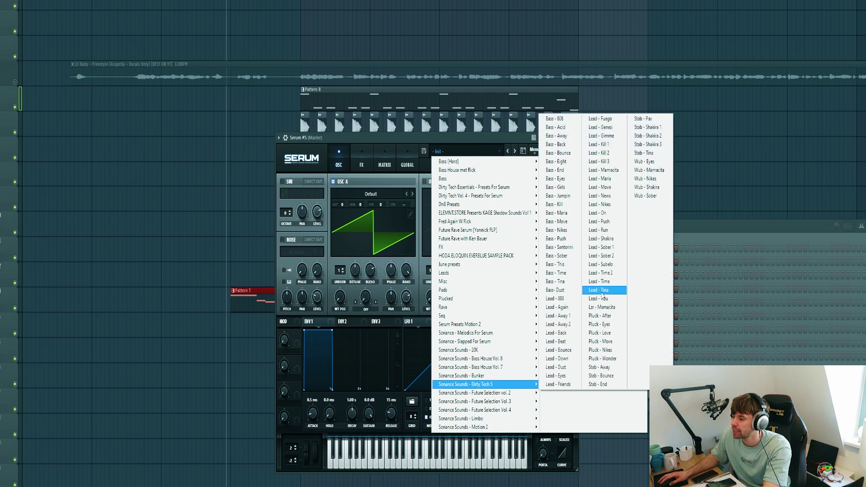
left_click(607, 136)
left_click(515, 151)
left_click(515, 151)
left_click(515, 151)
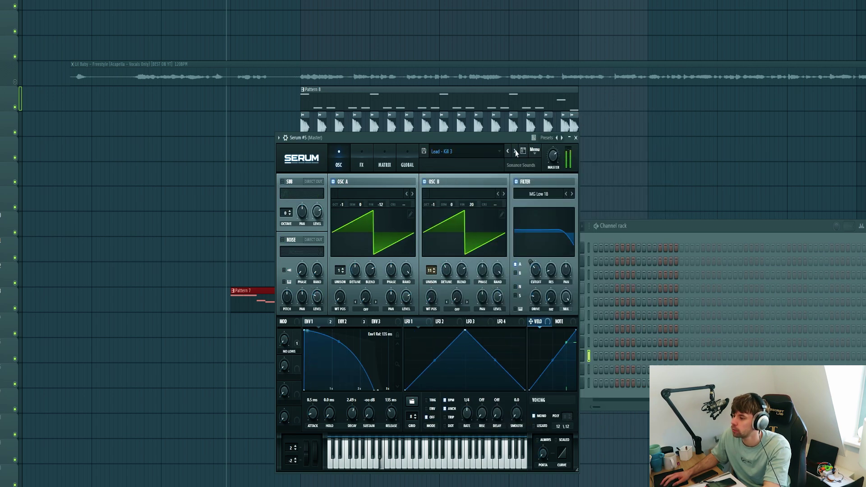
left_click_drag(506, 138, 458, 125)
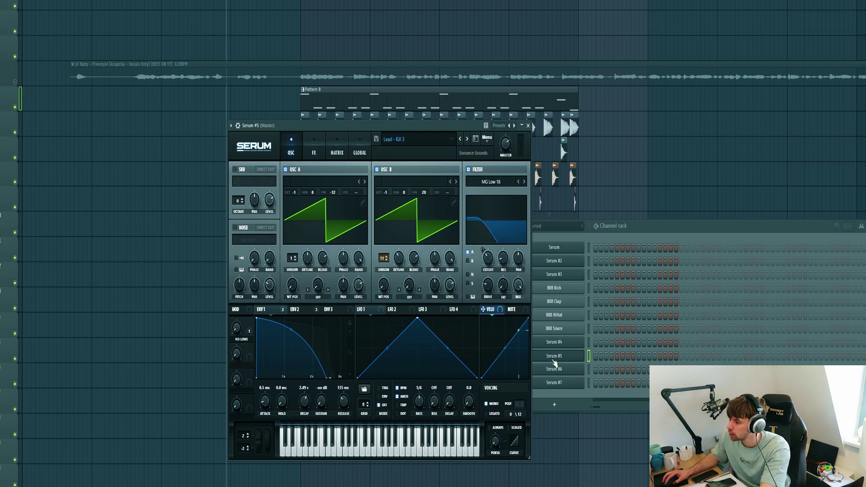
- Open the piano roll for Serum #5 and write D4, D4, a shorter A#3 and two A3 notes in bar 1, checking playback
right_click(582, 354)
left_click(591, 356)
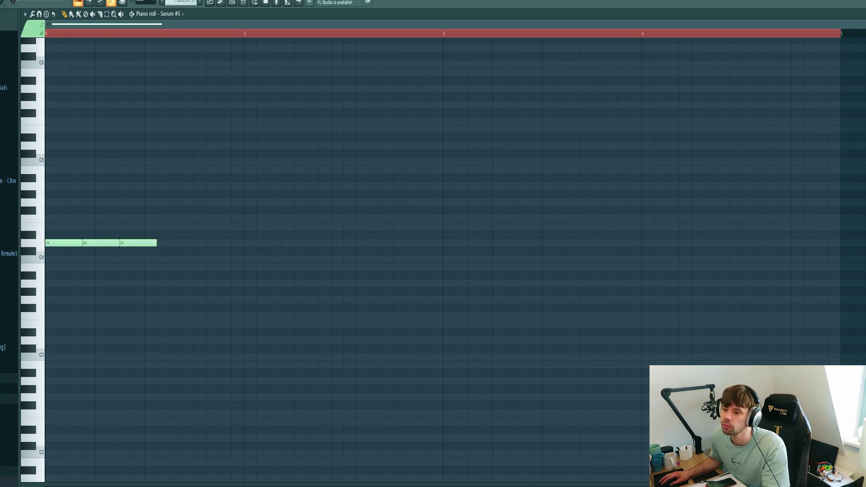
left_click_drag(157, 244, 145, 245)
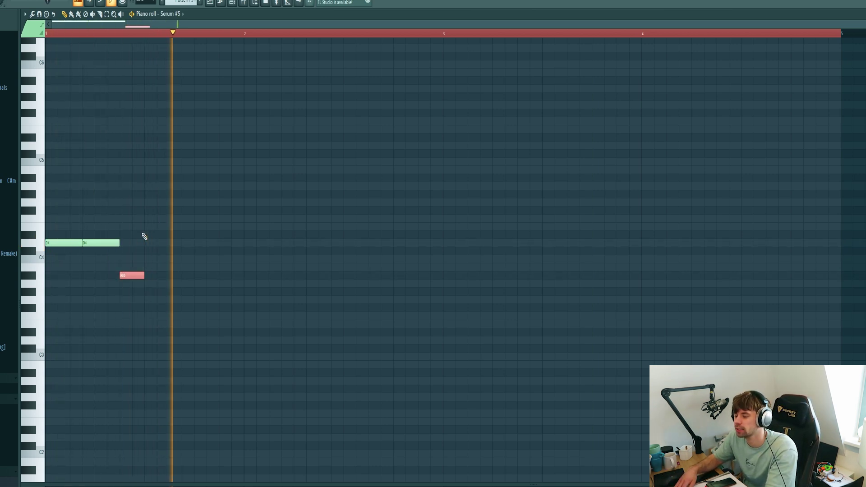
key("space")
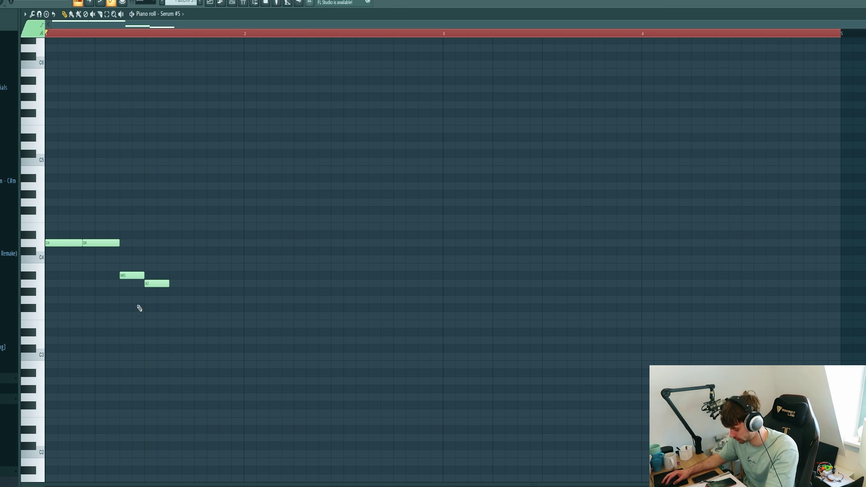
key("space")
left_click(187, 284)
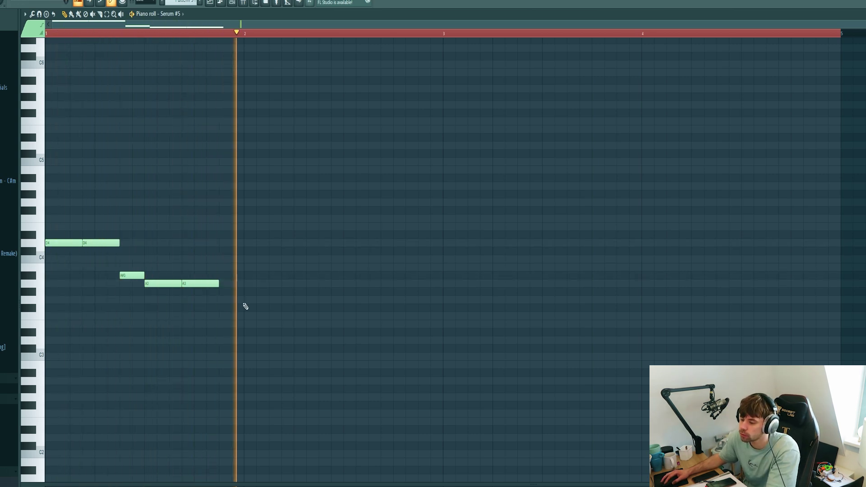
- Add a short D#3 at the end of bar 1 and a D3 held through bar 2, and play the melody
key("space")
left_click(231, 315)
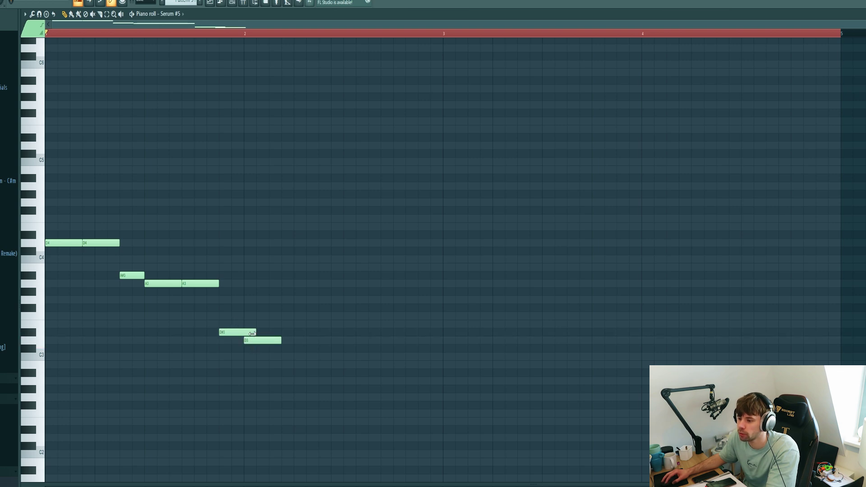
left_click_drag(387, 349, 445, 358)
key("space")
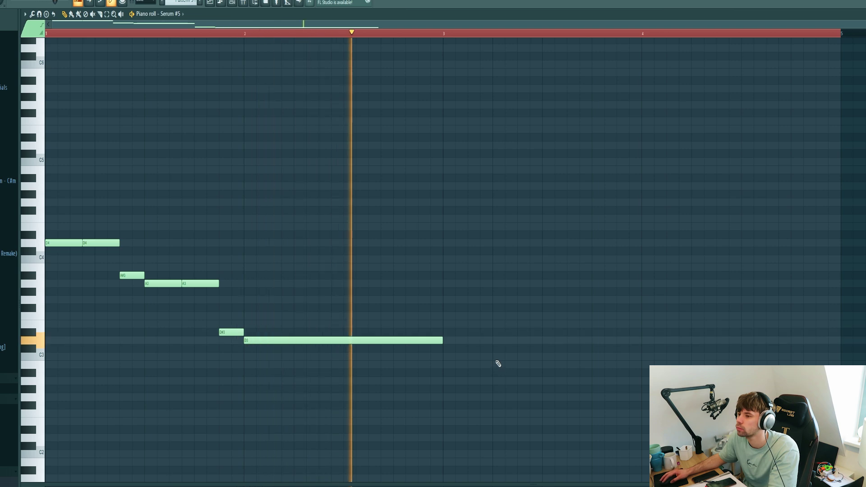
key("space")
- Load CamelCrusher with the British Clean patch and FabFilter Pro-Q 3 on the Serum #5 mixer track
left_click(211, 3)
left_click(243, 3)
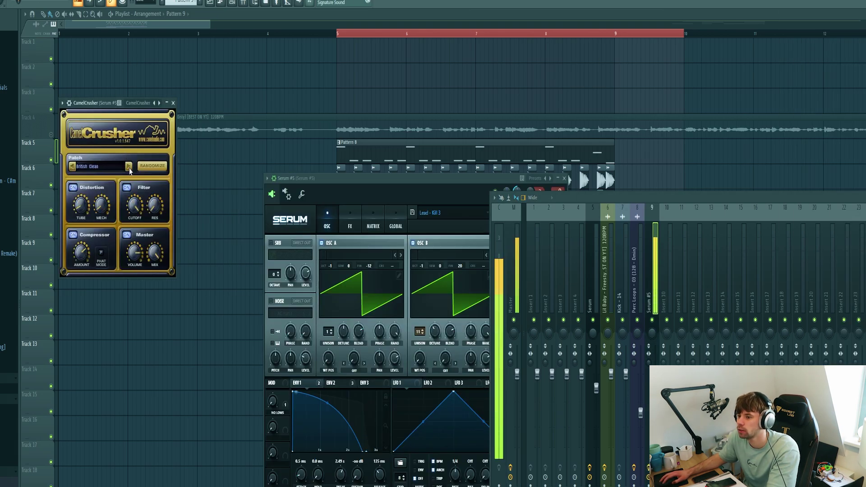
left_click(865, 230)
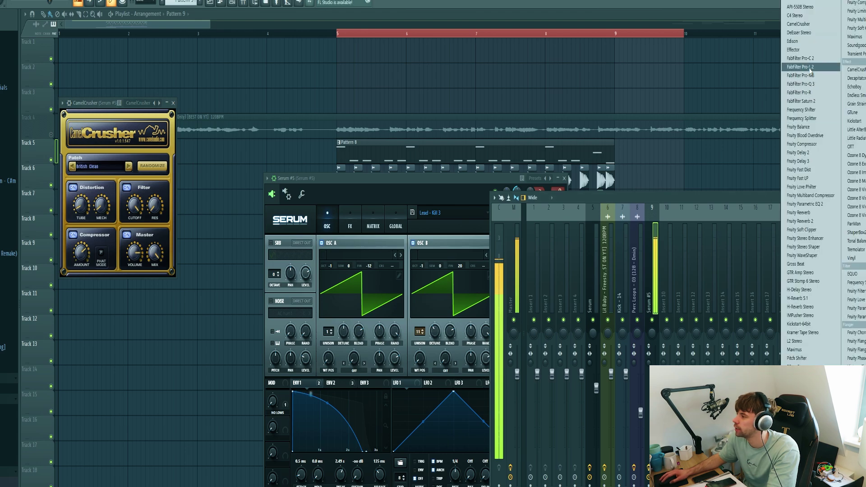
left_click(811, 84)
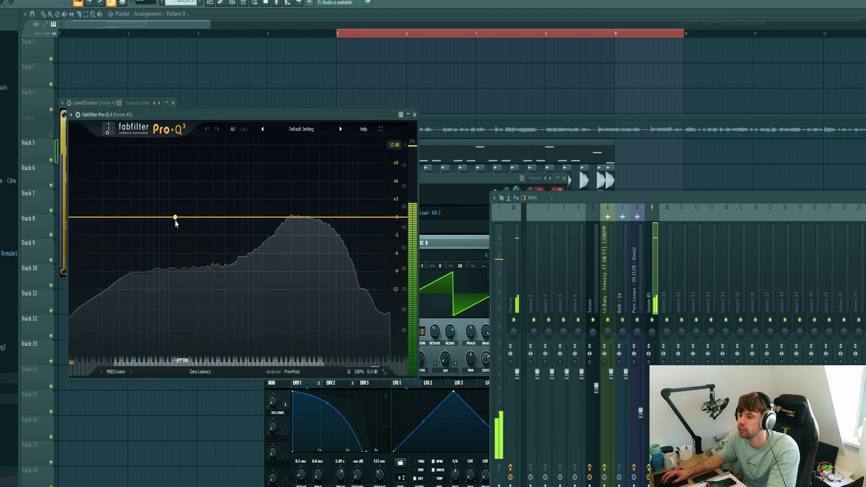
- Add a low cut at about 188 Hz and a high shelf of about -2.3 dB near 13 kHz in the lead's Pro-Q 3
double_click(176, 218)
right_click(175, 218)
left_click(255, 280)
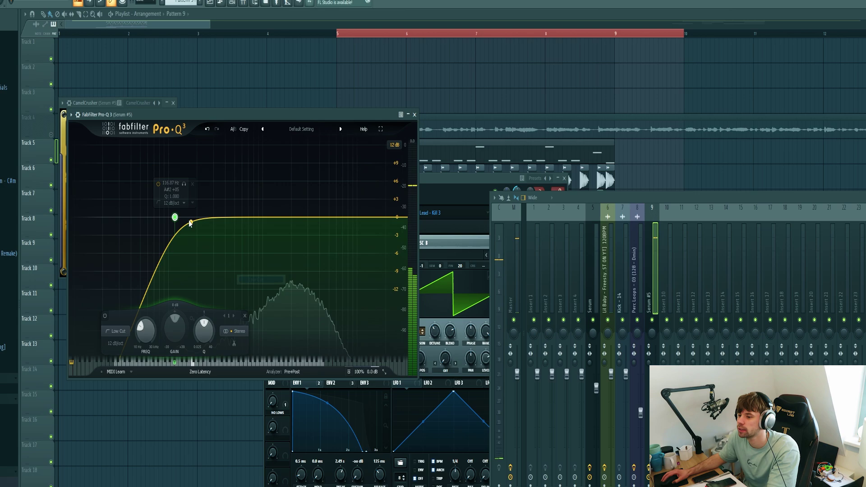
left_click_drag(180, 218, 194, 216)
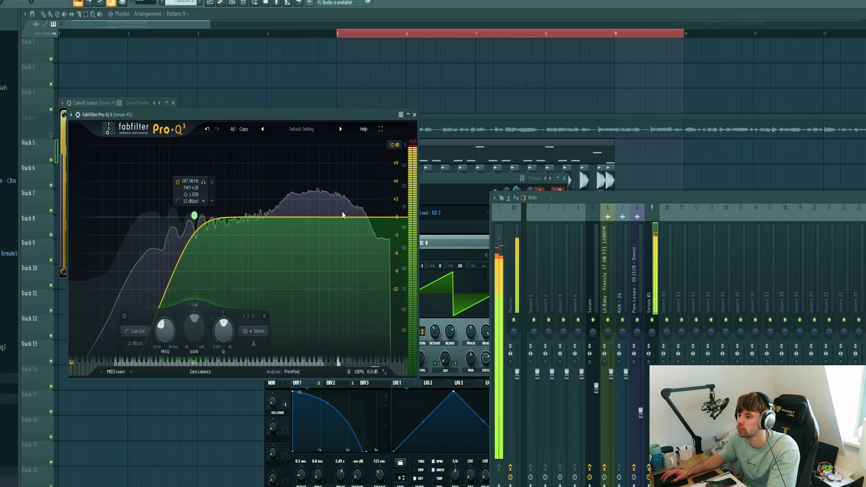
left_click_drag(369, 217, 368, 227)
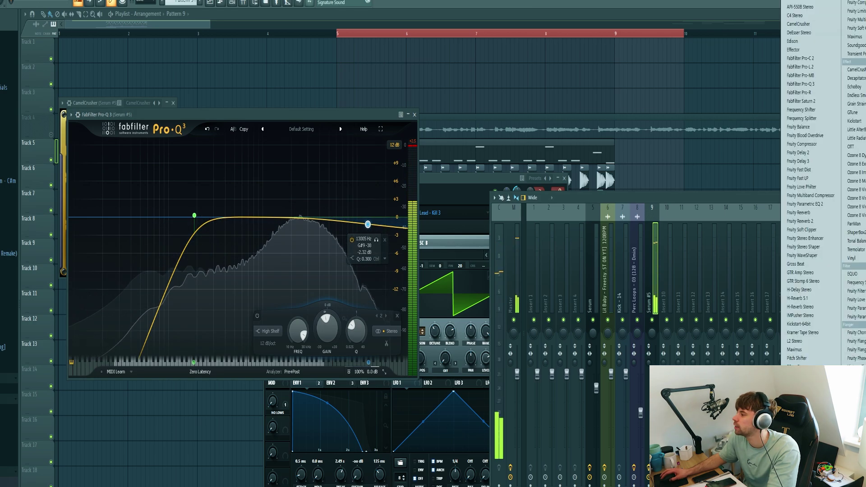
- Load FabFilter Pro-R on the Serum #5 mixer track and lower its mix to about 34%
left_click(799, 92)
left_click_drag(342, 168, 341, 183)
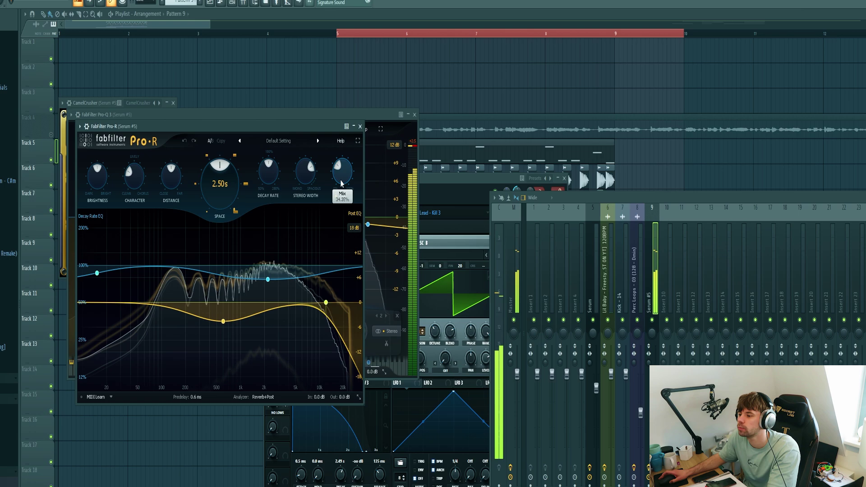
scroll(342, 184, "down", 2)
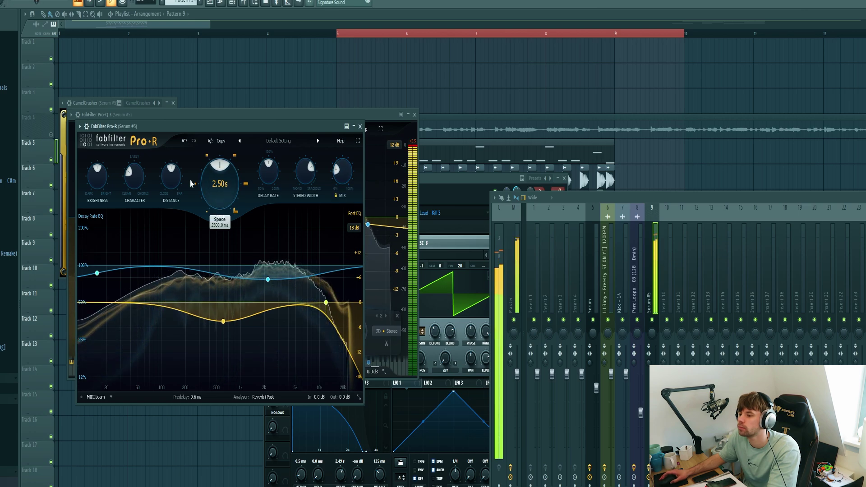
- Load H-Delay Stereo and Kickstart-64bit on the Serum #5 mixer track and play the lead through them
scroll(173, 183, "up", 5)
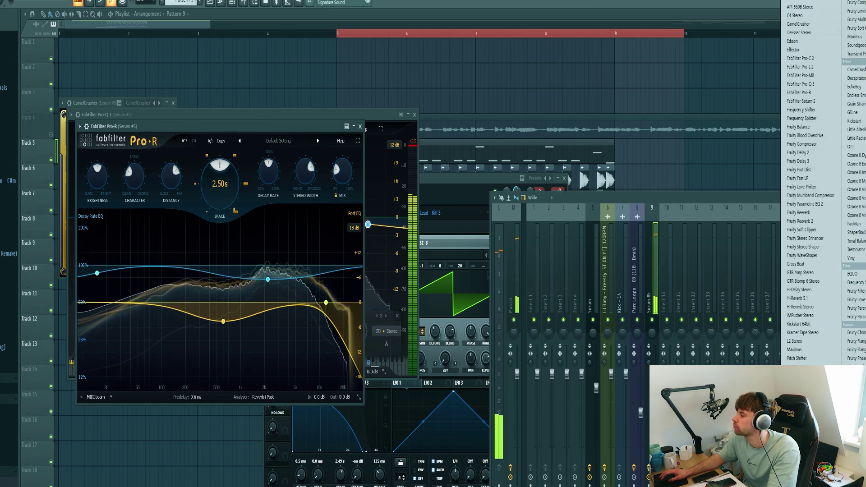
left_click(821, 181)
key("space")
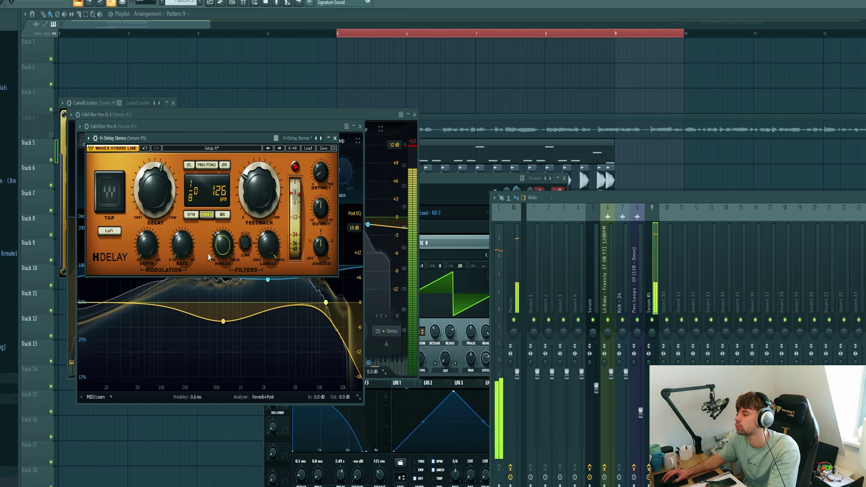
left_click(862, 280)
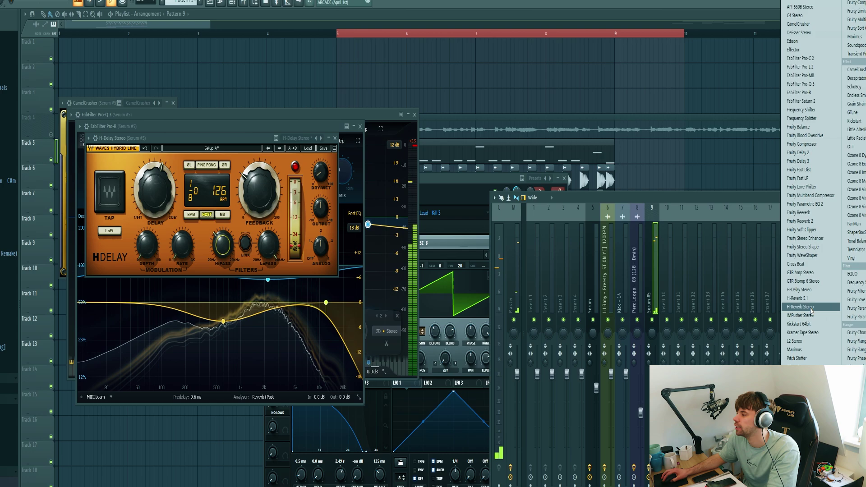
left_click(800, 324)
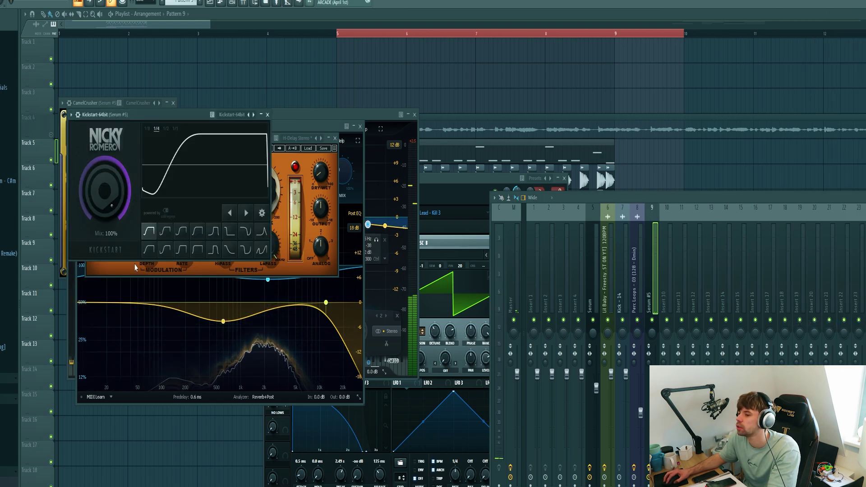
key("space")
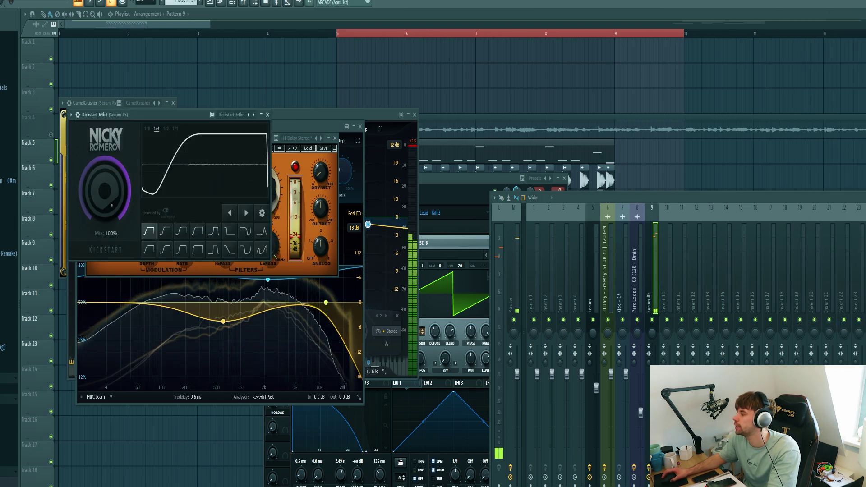
- Load OTT on the Serum #5 mixer track and lower its depth to about 22%
left_click(865, 295)
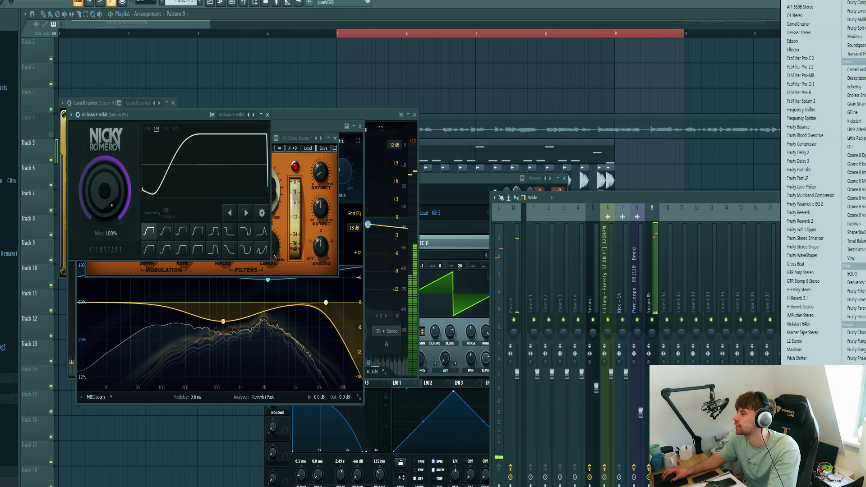
left_click(851, 147)
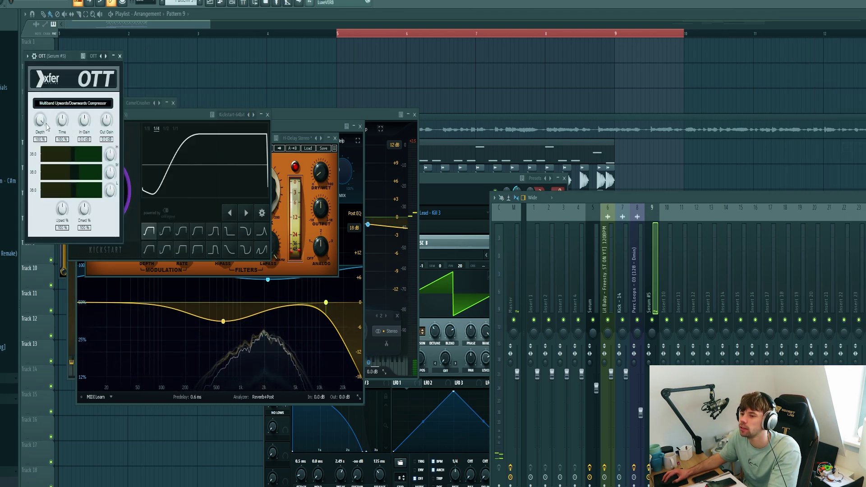
left_click_drag(35, 113, 30, 184)
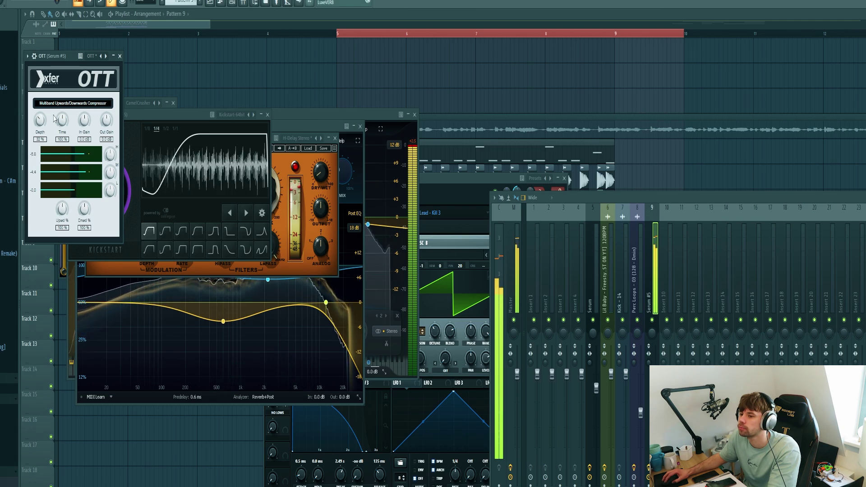
left_click_drag(65, 59, 410, 259)
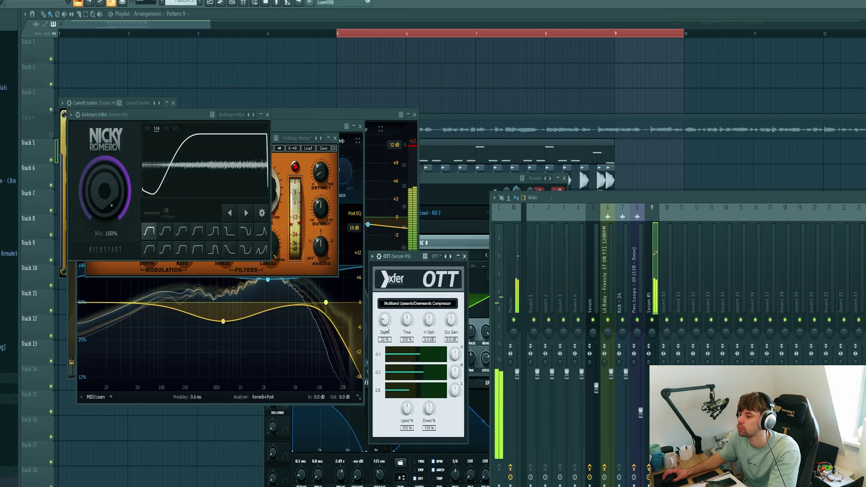
- Close the plugin windows and play the arrangement from before bar 4 with the mixer open to check the lead in the mix
key("F12")
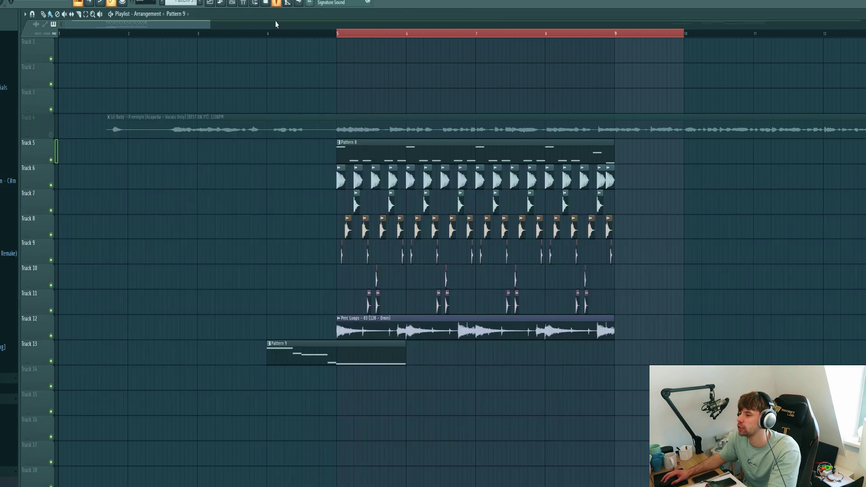
key("F9")
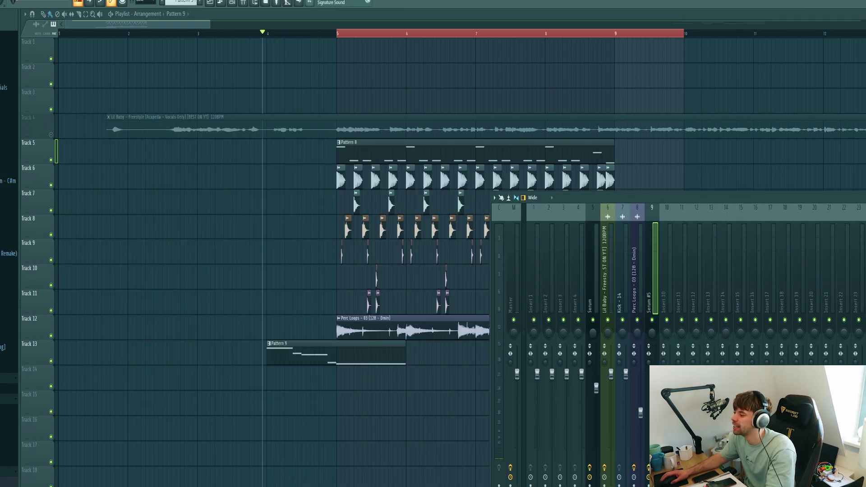
key("space")
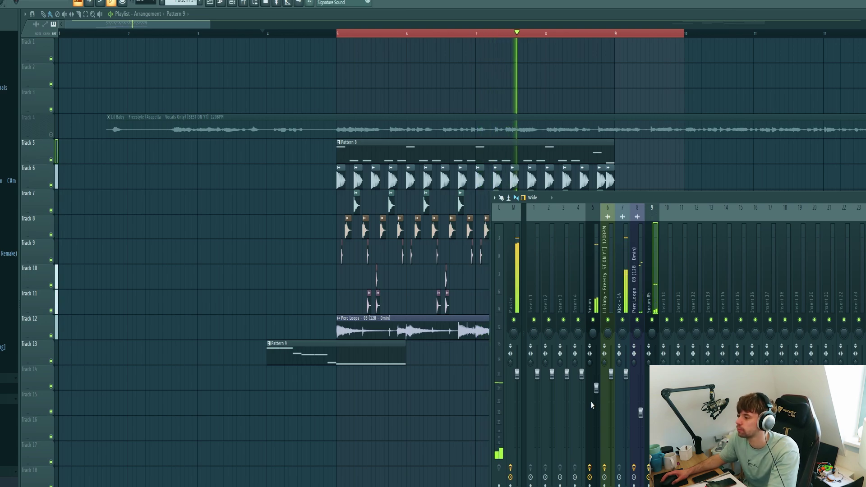
key("F9")
key("space")
- Duplicate the four-bar bass, drum and percussion clips to bar 9 and place a new empty Pattern 10 on Track 13 at bar 9
left_click_drag(326, 160, 575, 160)
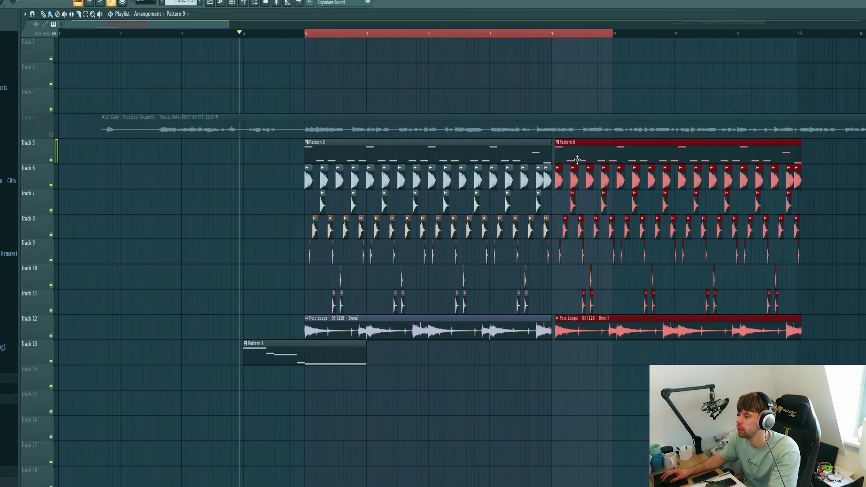
left_click(539, 460)
left_click(204, 3)
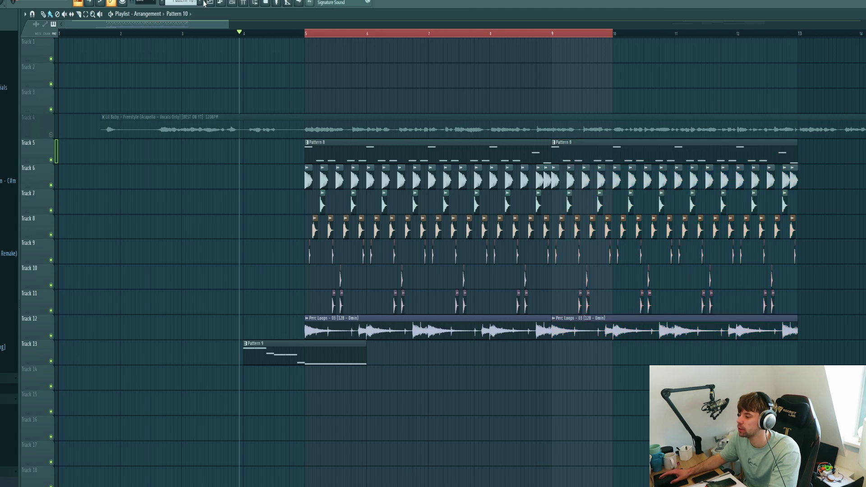
left_click(554, 355)
left_click_drag(563, 36, 305, 27)
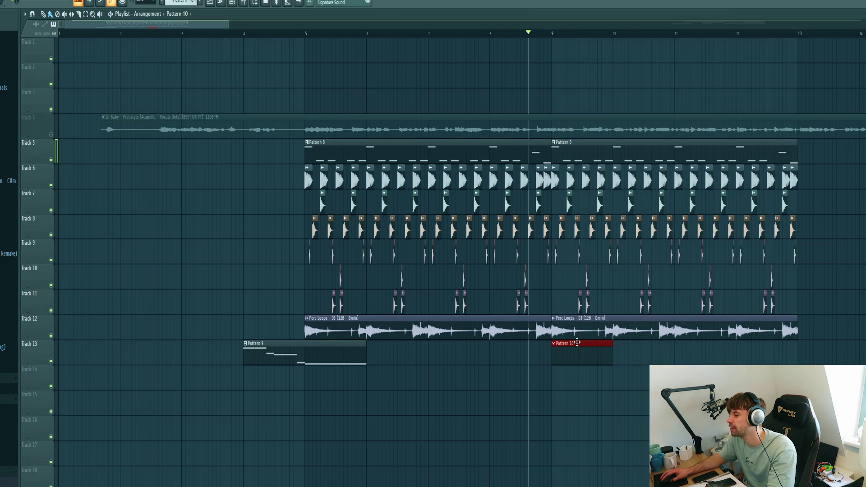
key("space")
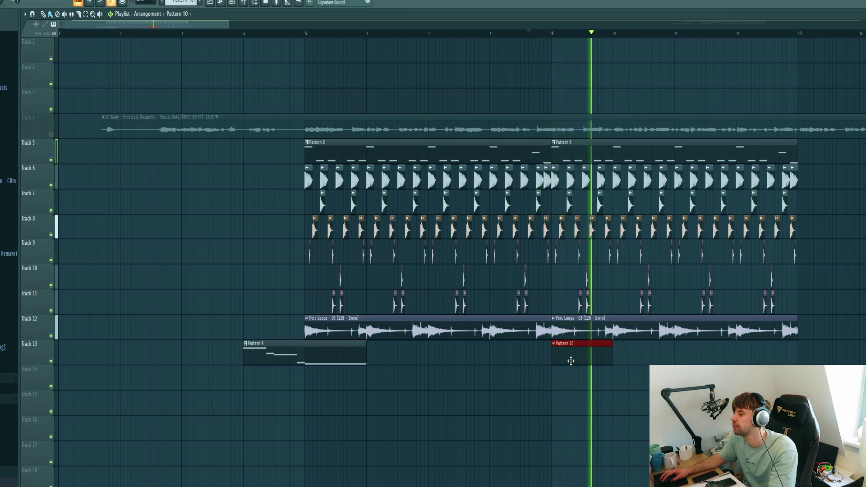
key("space")
- Clone the Serum #5 channel and load the Stab - Away preset from Sonance Sounds - Dirty Tech 5 in the copy
double_click(558, 344)
left_click(624, 410)
key("alt+c")
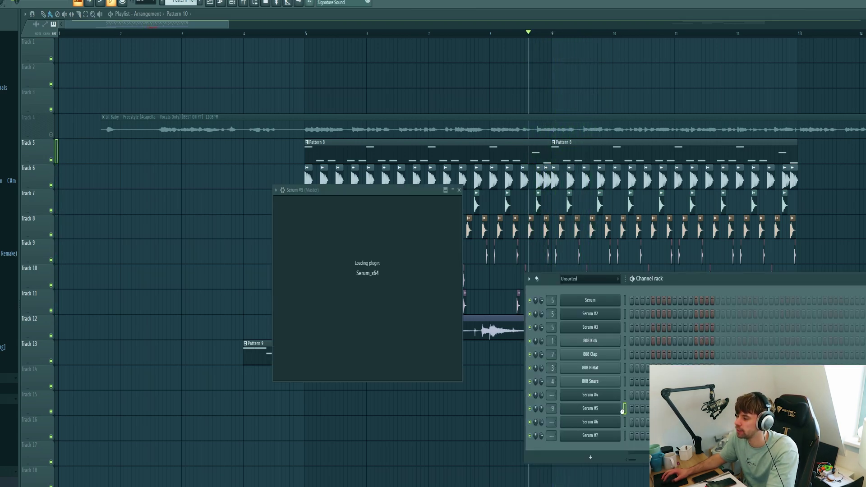
left_click(451, 205)
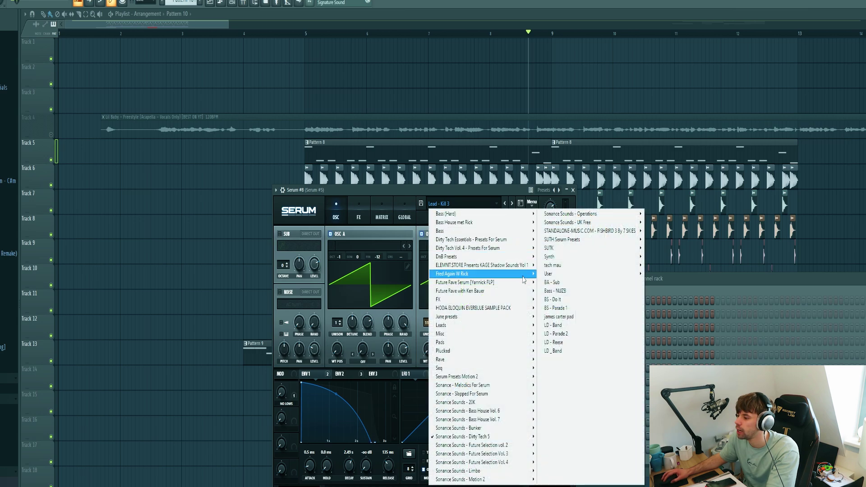
mouse_move(509, 438)
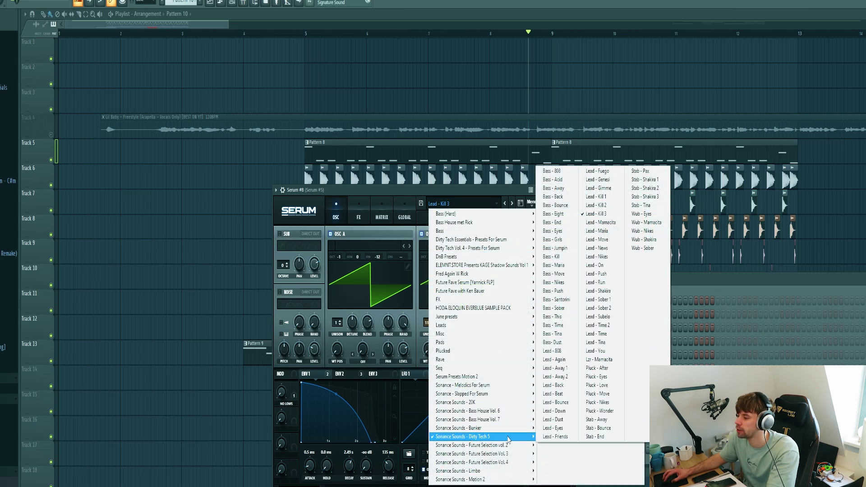
left_click(597, 420)
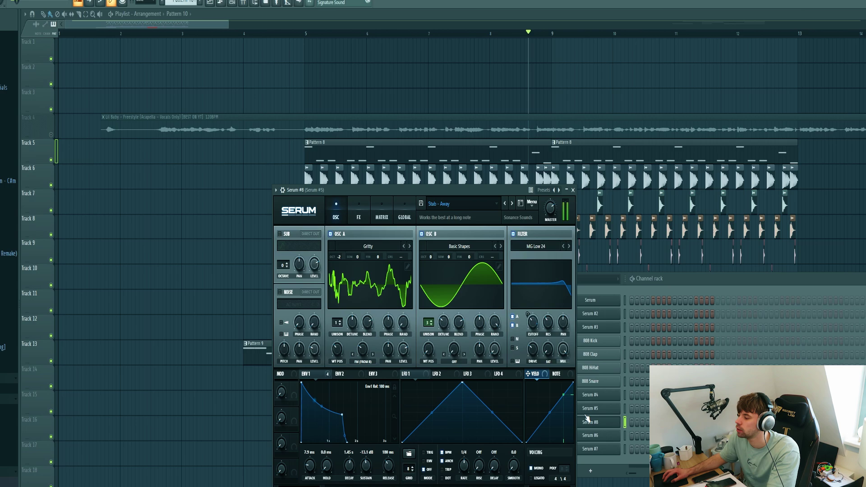
- Draw a D4 note held through bar 1 in the Serum #8 piano roll and play it
right_click(614, 423)
left_click(633, 422)
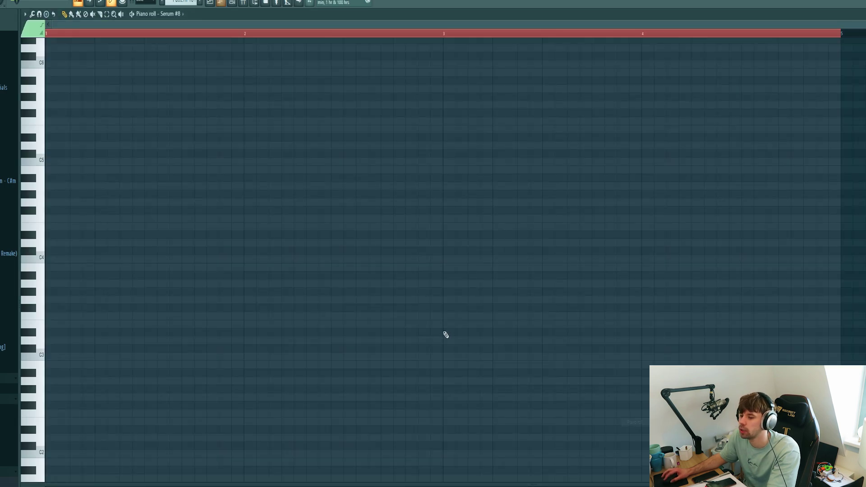
mouse_move(63, 234)
left_mouse_down()
mouse_move(26, 221)
mouse_move(9, 247)
left_mouse_up()
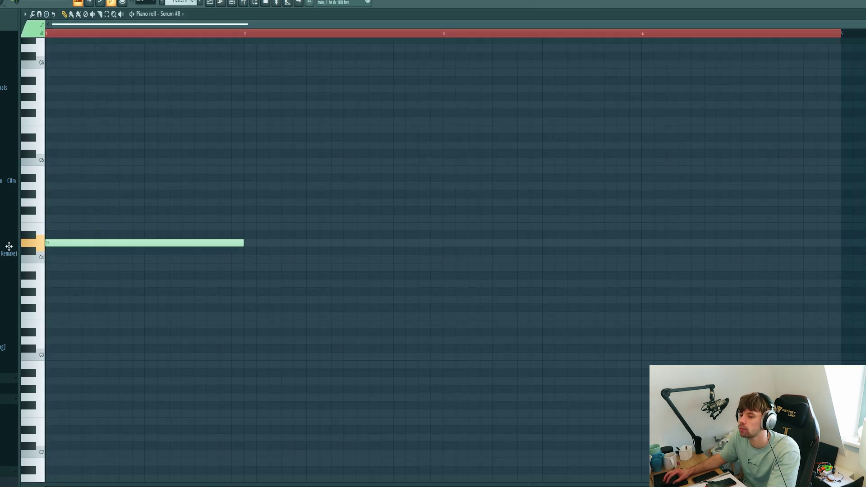
key("space")
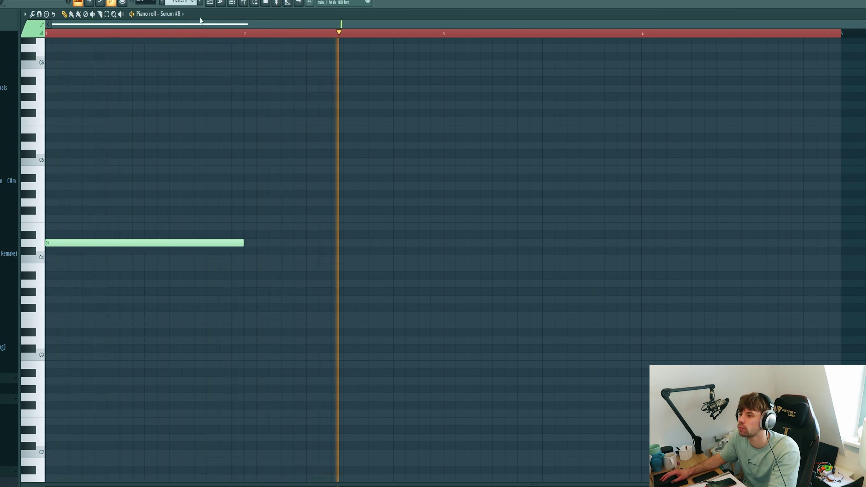
- Play the arrangement from just before bar 9 to hear the stab in context
key("F5")
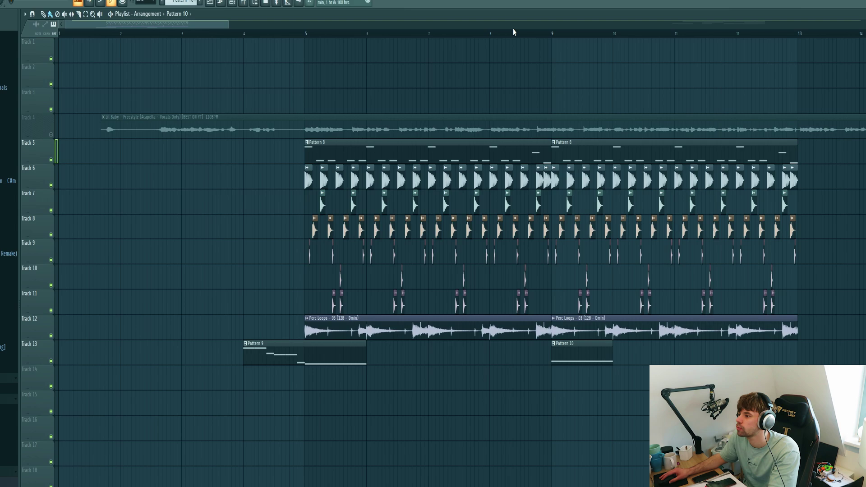
left_click(514, 32)
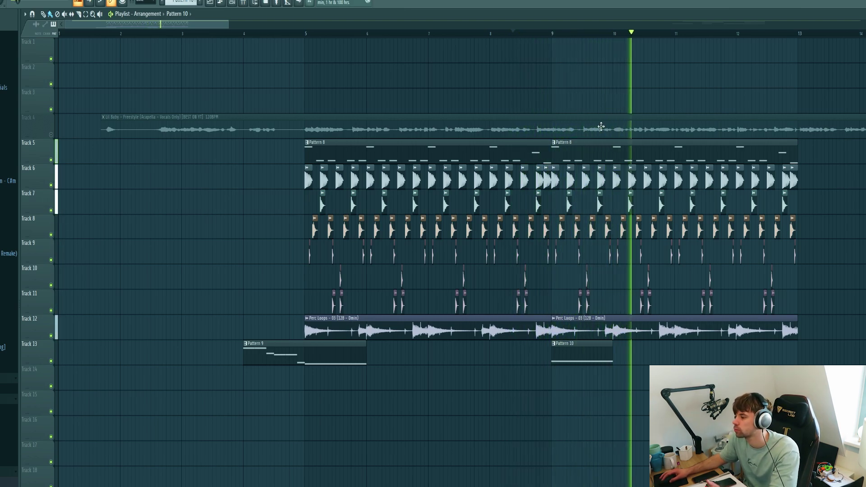
key("space")
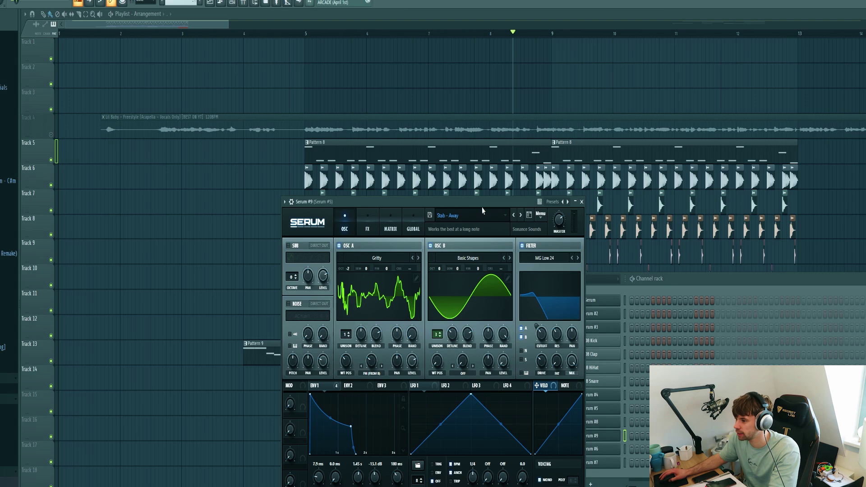
- Switch Serum #9 to the Stab - Pax preset and enter six short A4 notes followed by two short C4 notes in bar 1's second half
left_click(521, 216)
left_click(521, 215)
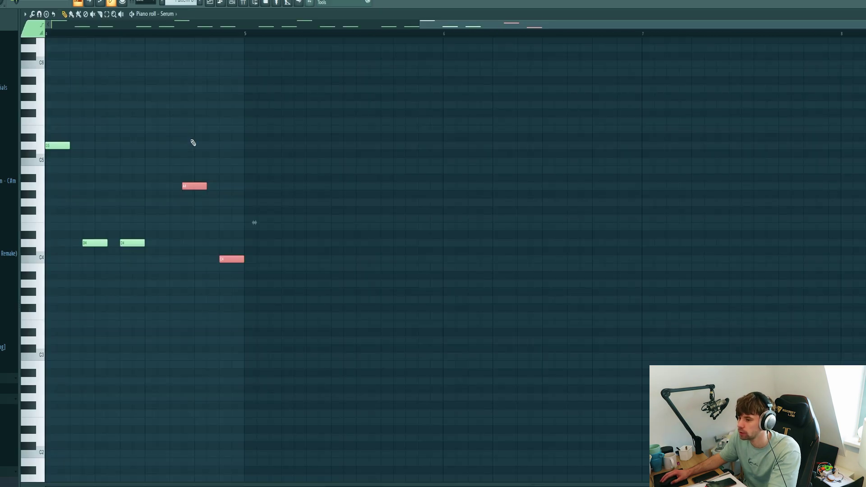
key("F7")
key("F6")
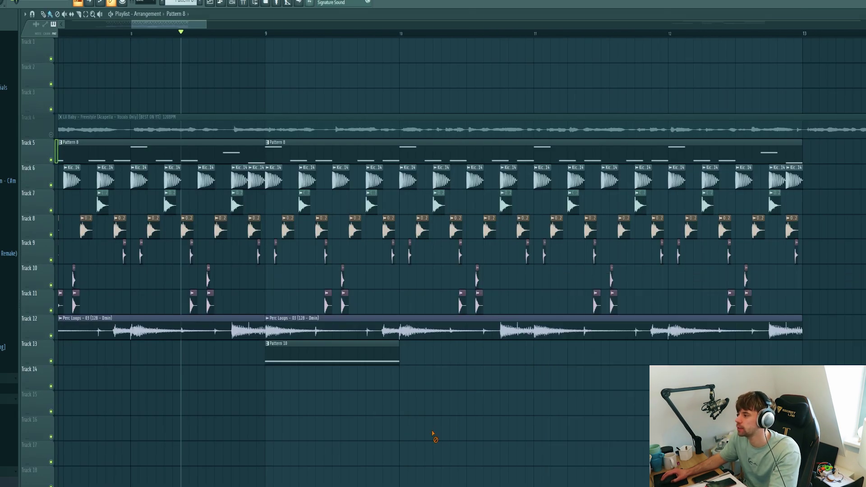
key("F7")
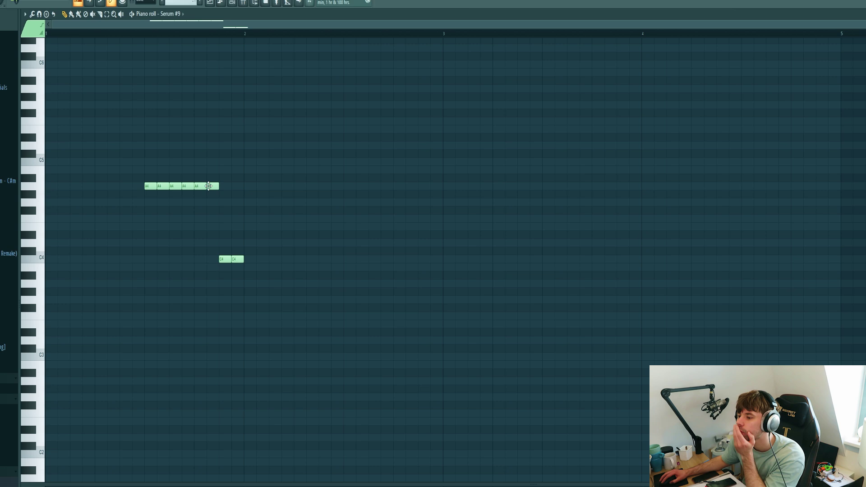
key("space")
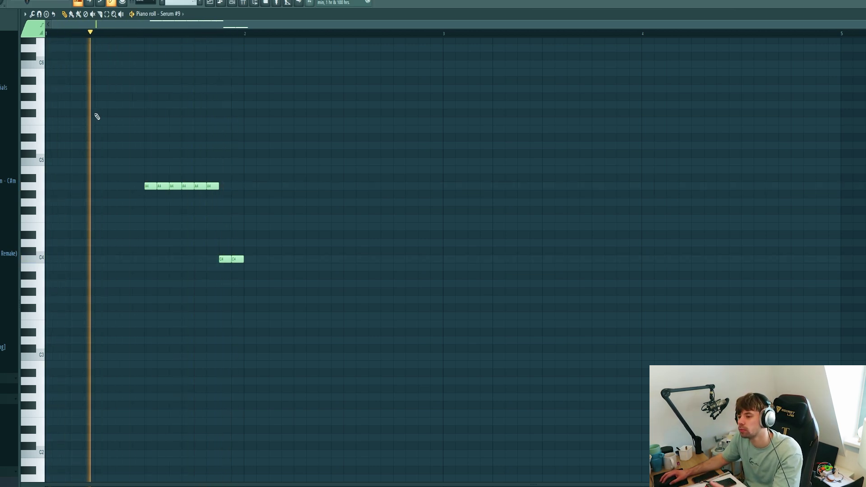
- Play the arrangement from the playlist to check the new stab fill against the drums and bass
left_click(211, 2)
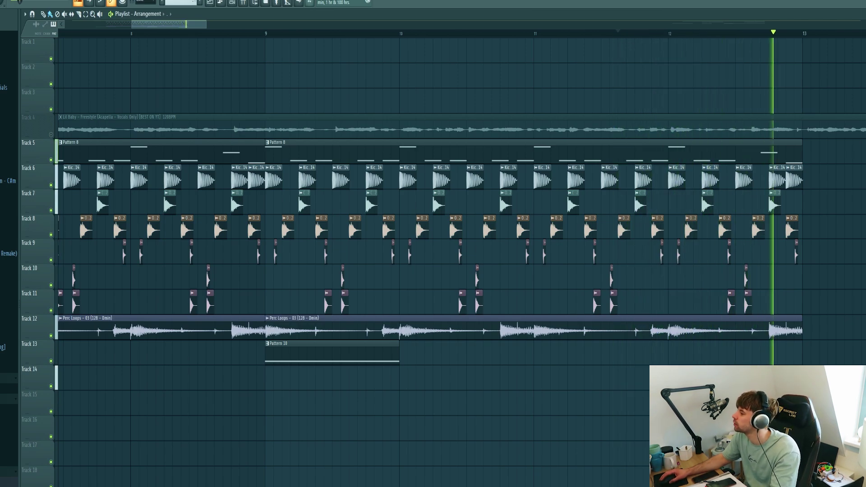
key("space")
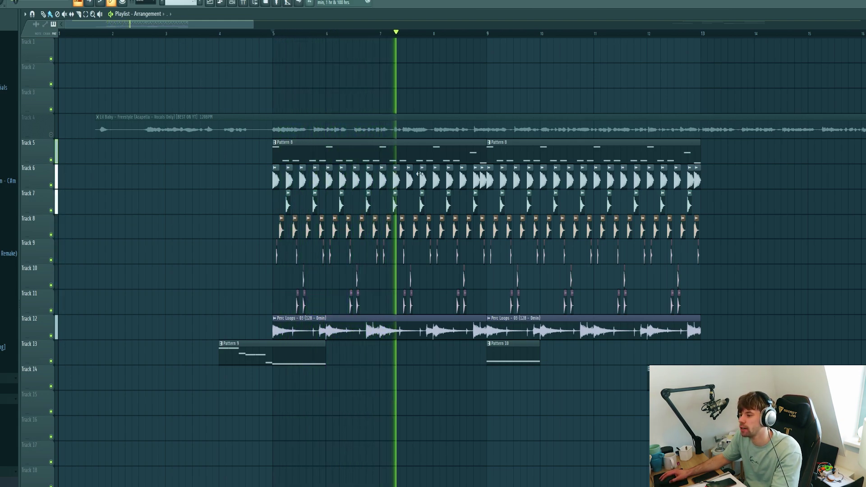
key("space")
- Create a new pattern named pluck
key("F4")
type("P")
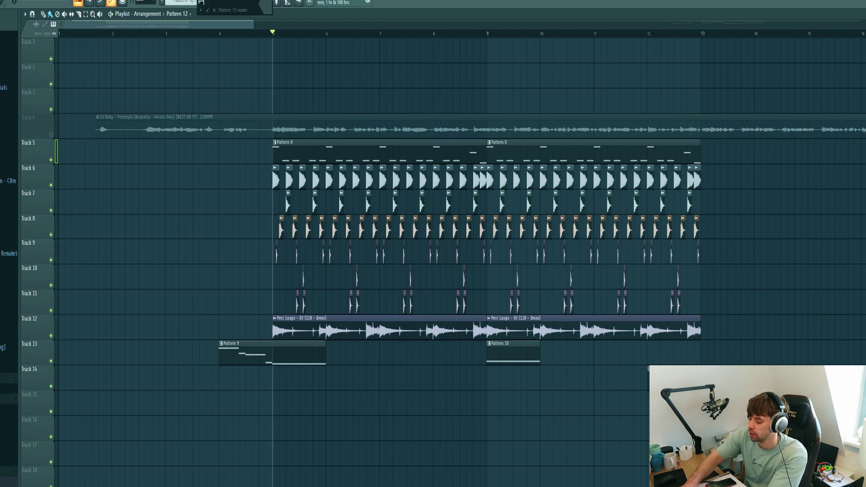
type("luck")
key("Return")
- Load the Lead - Again preset from Sonance Sounds - Dirty Tech 5 in Serum #10
key("F6")
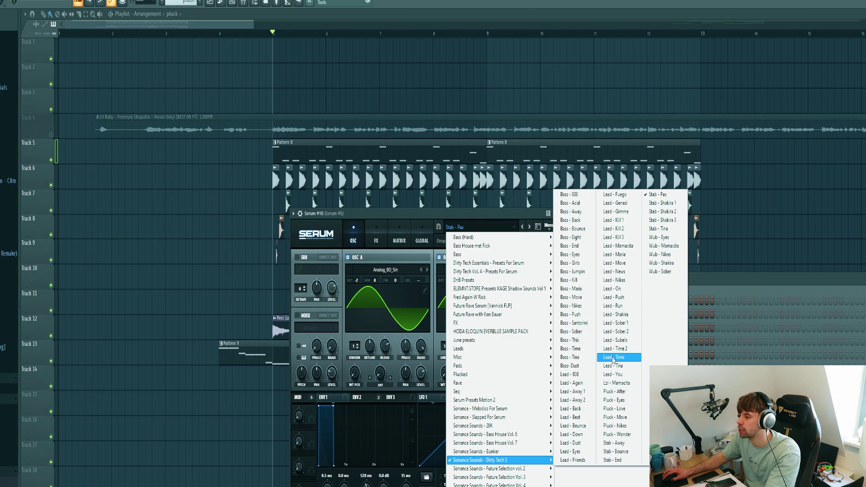
left_click(619, 241)
left_click(586, 313)
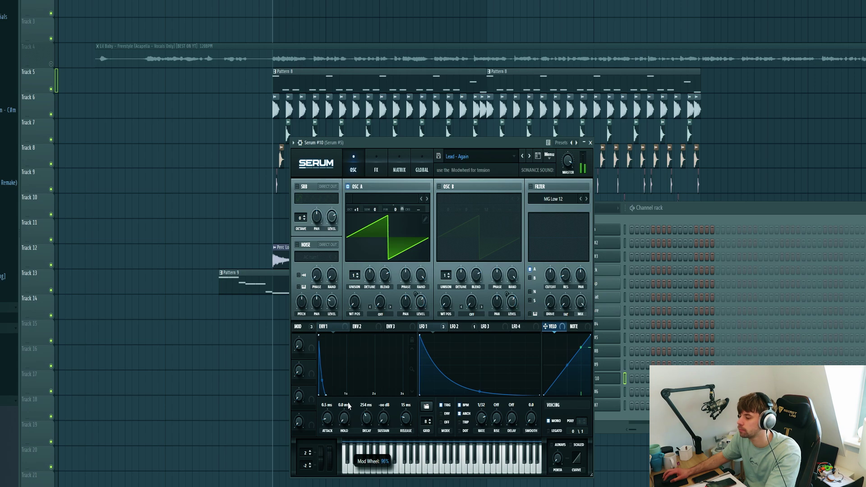
- Enter one short D4 note in the pluck pattern and place eight pluck clips on Track 15 across bars 5 to 12
right_click(616, 378)
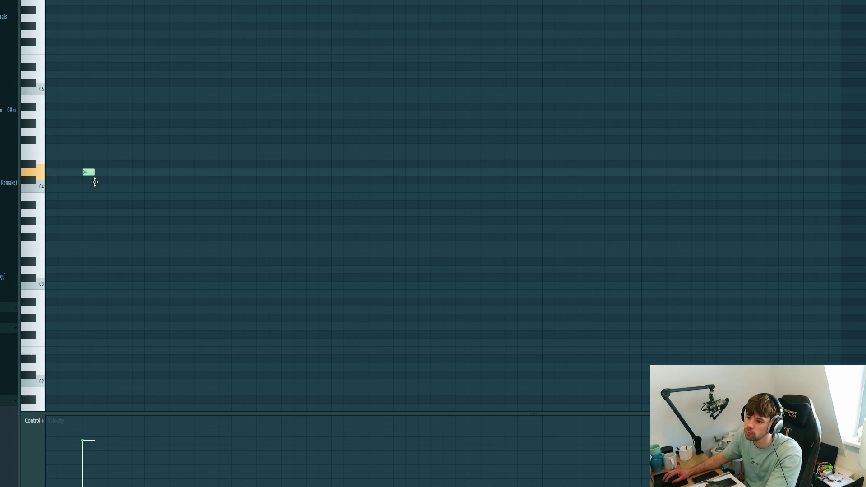
key("space")
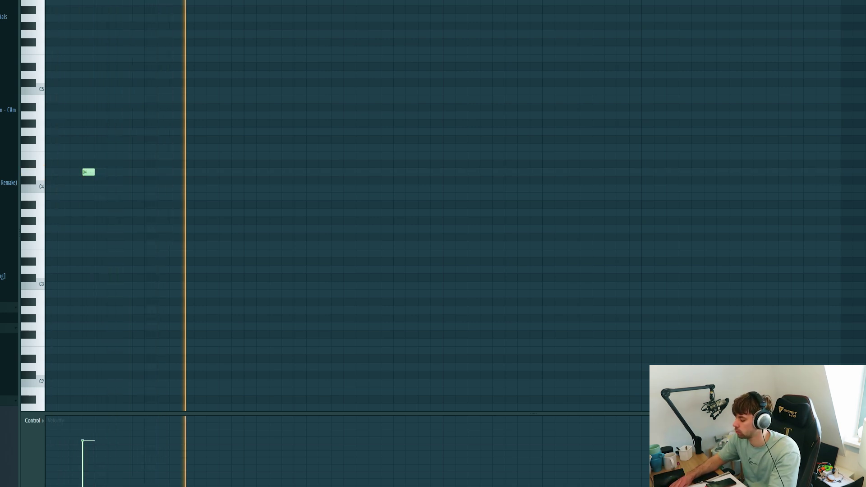
key("F5")
left_click_drag(630, 295, 630, 321)
- Play the pluck together with only the bassline and kick tracks to hear how it fits
left_click(51, 89, "ctrl")
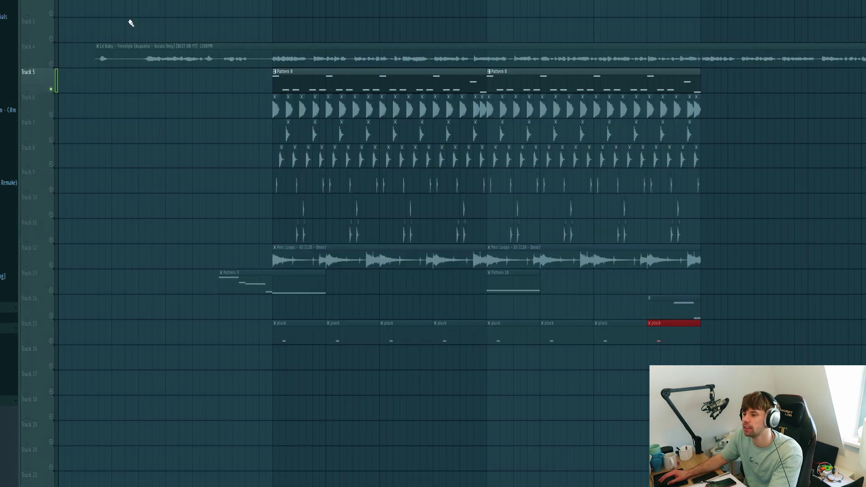
left_click(55, 115)
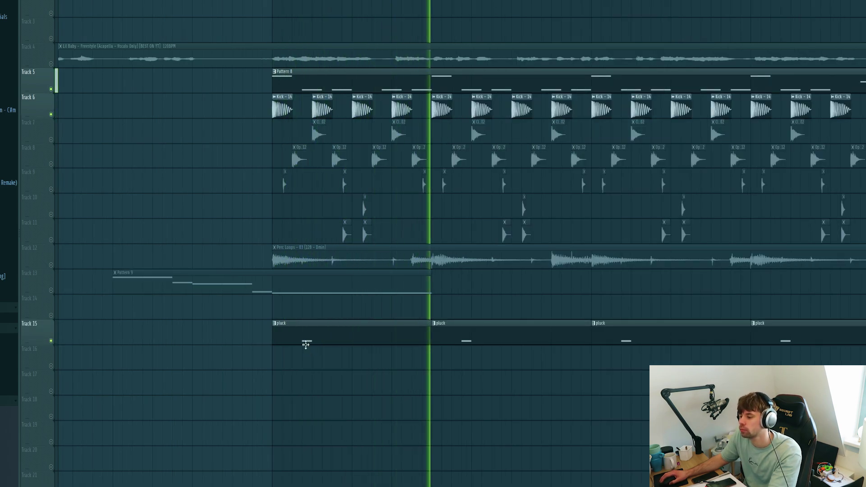
scroll(306, 350, "down", 3)
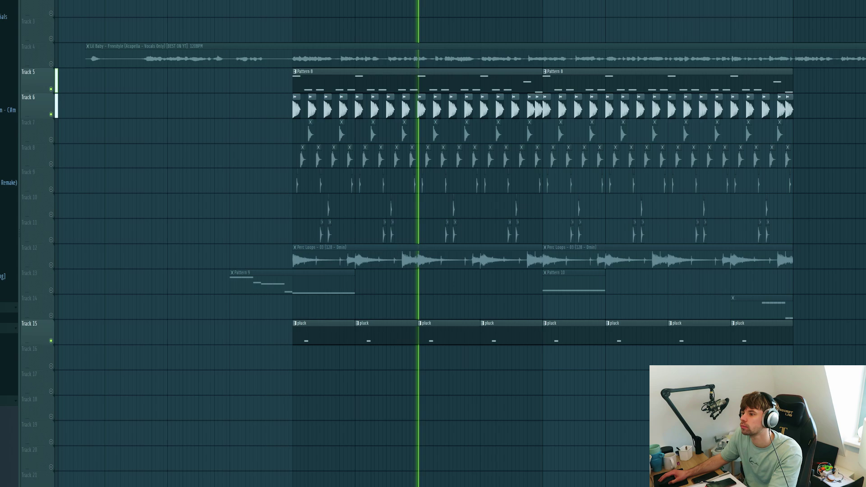
key("ctrl+a")
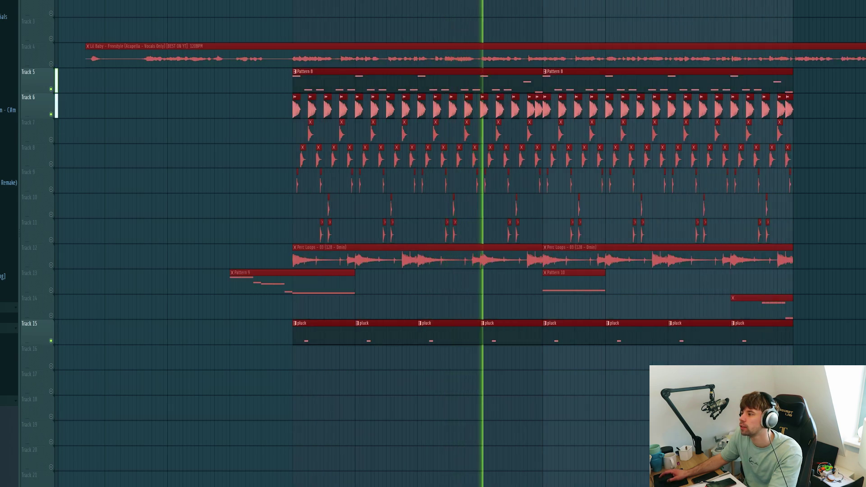
left_click(723, 13, "ctrl")
key("space")
- Create an automation clip for the mod wheel of Serum #10
key("F6")
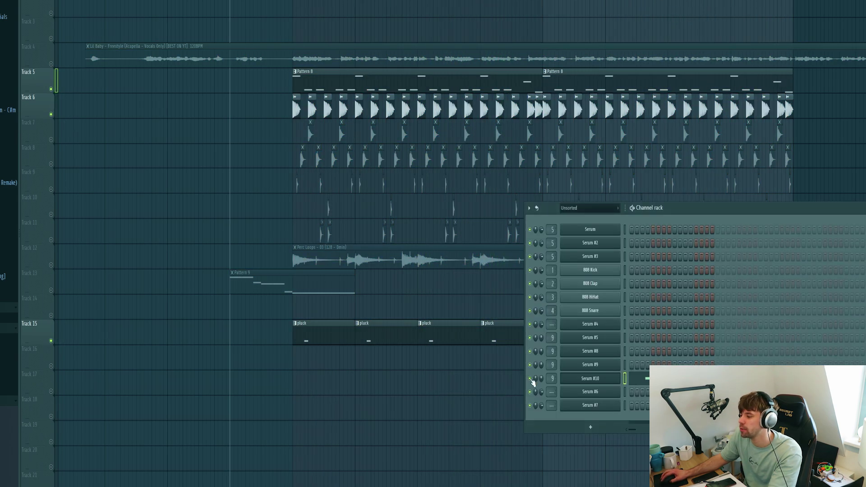
left_click(573, 384)
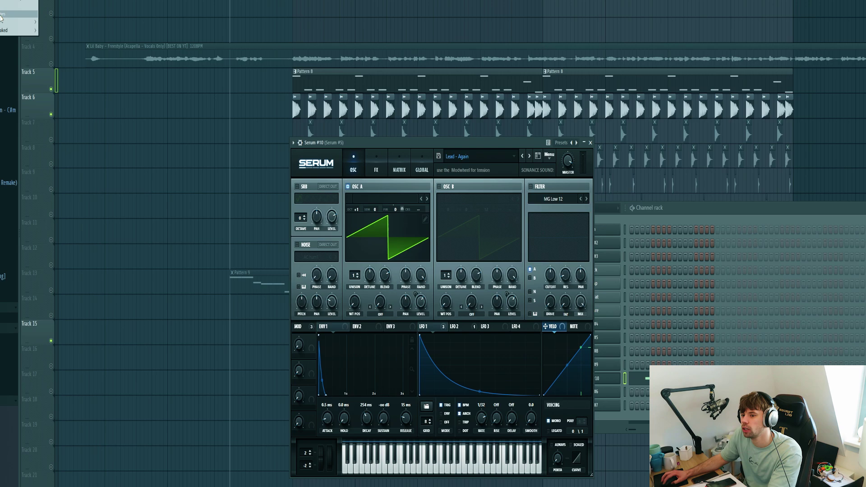
mouse_move(2, 25)
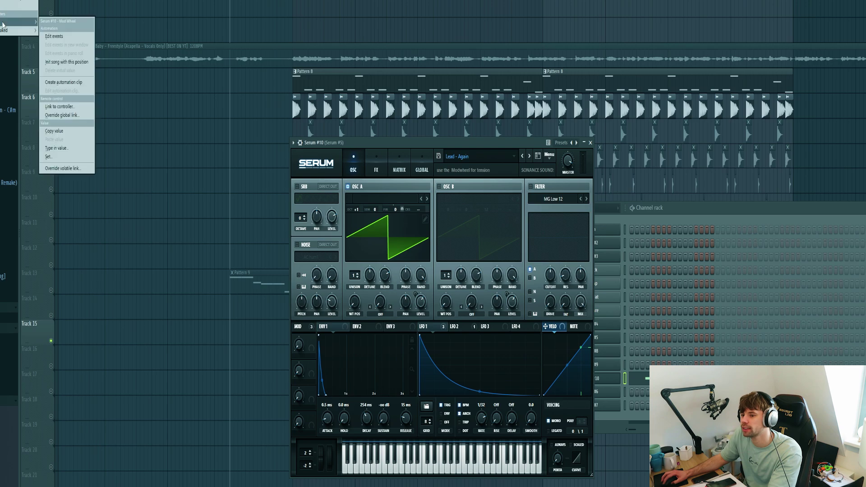
left_click(66, 85)
left_click(314, 4)
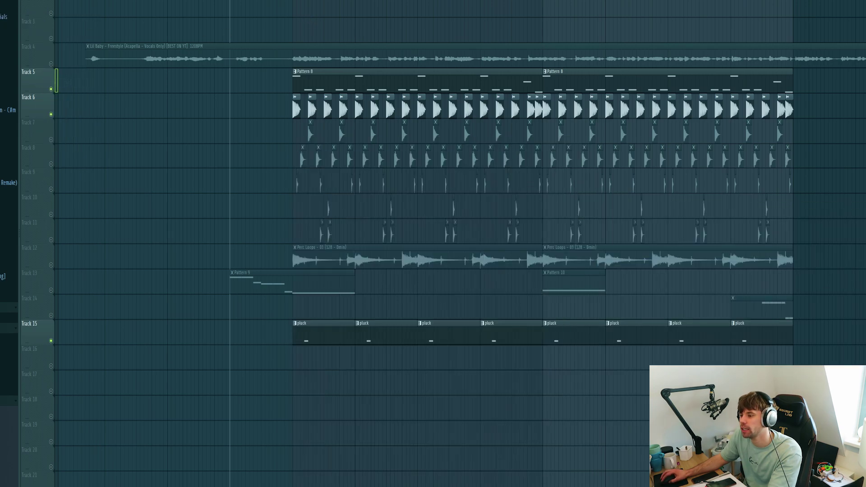
- Position the mod wheel automation on Track 16 beneath the pluck clips, bend it into a slow upward curve and audition it with the pluck
left_click_drag(316, 334, 315, 356)
left_click_drag(543, 369, 542, 366)
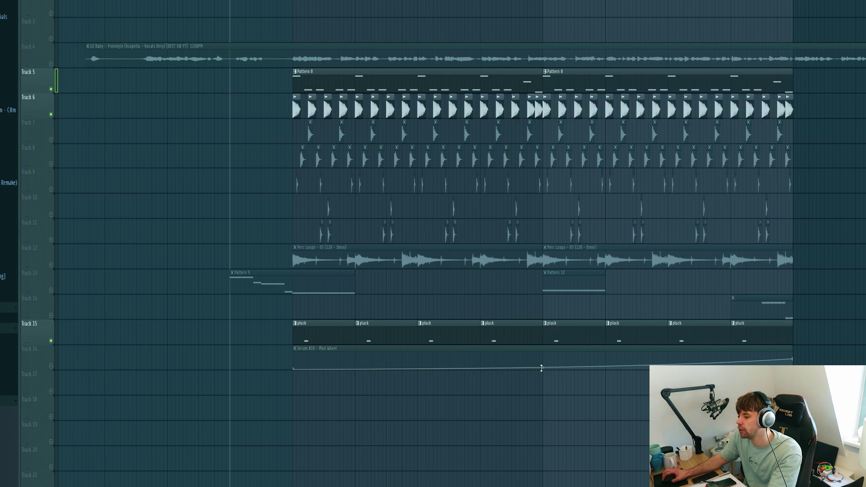
left_click(44, 364)
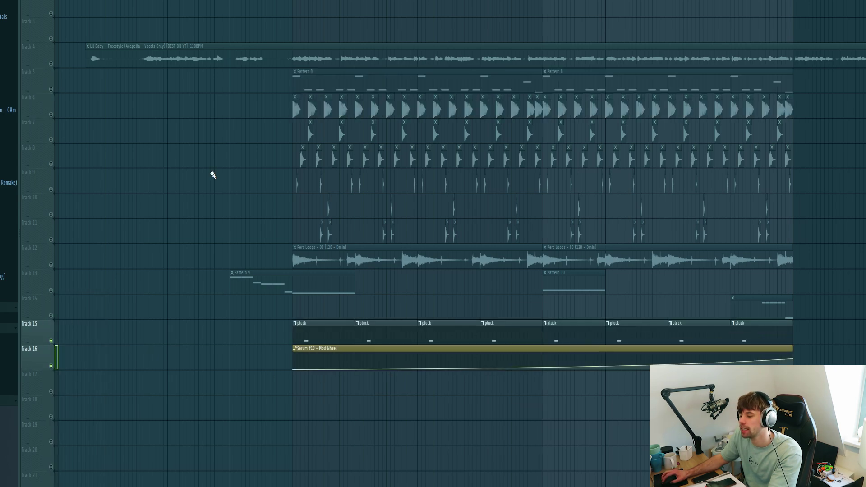
key("space")
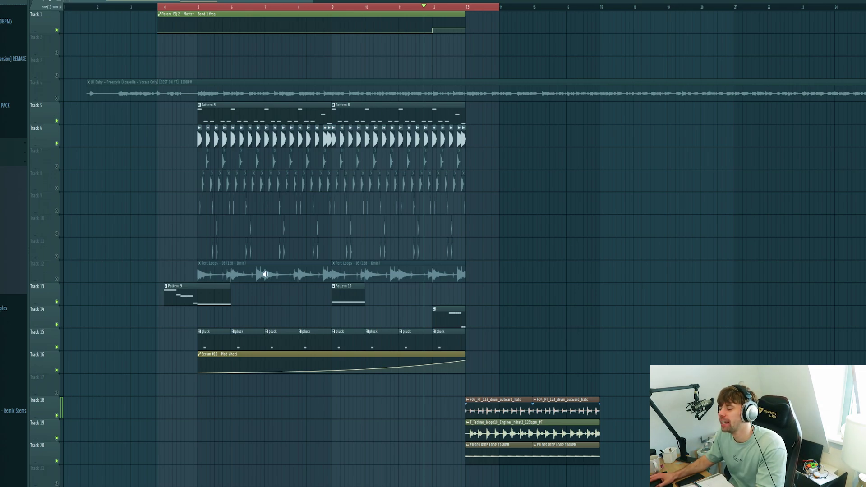
- Audition the outward hats, Engines hi-hat and 909 ride loops on Tracks 18 to 20 one at a time
scroll(265, 274, "down", 2)
right_click(469, 362, "alt")
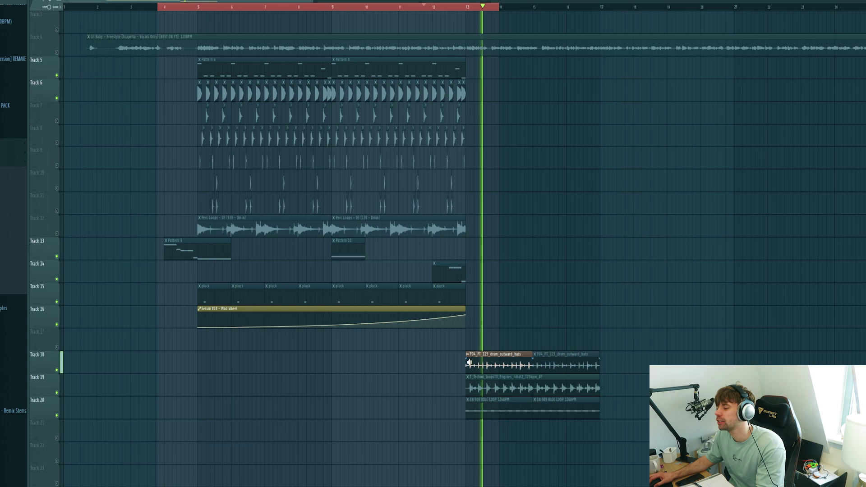
key("space")
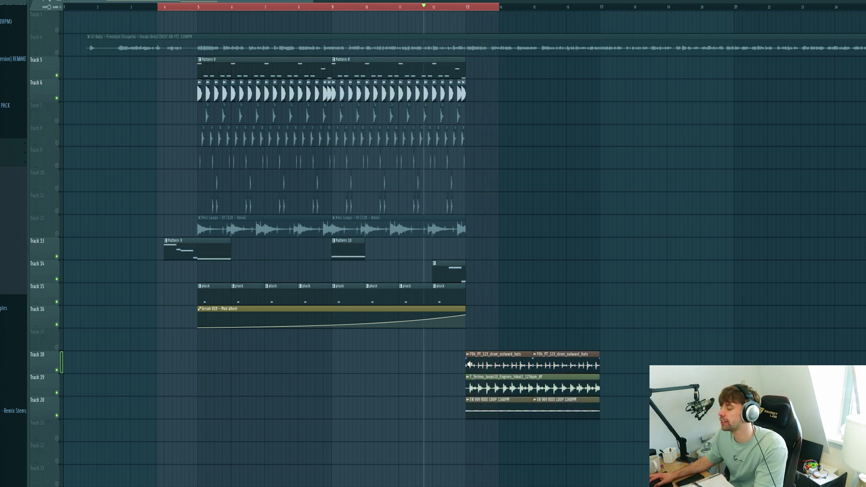
key("space")
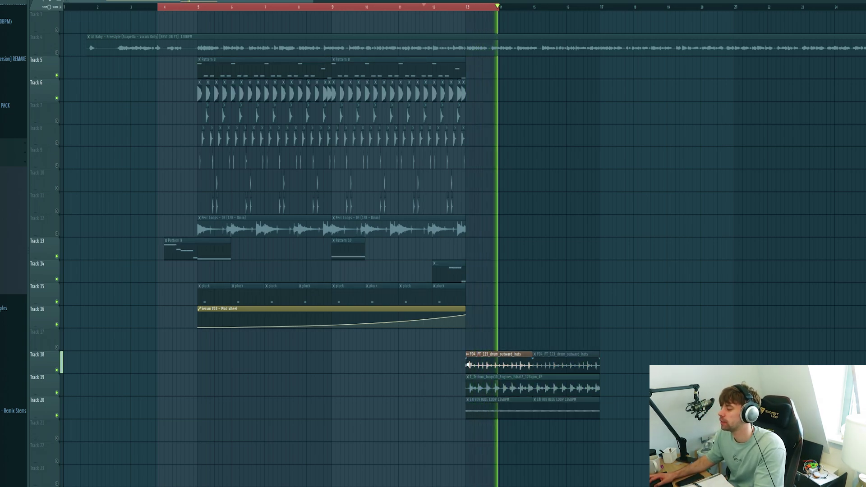
key("space")
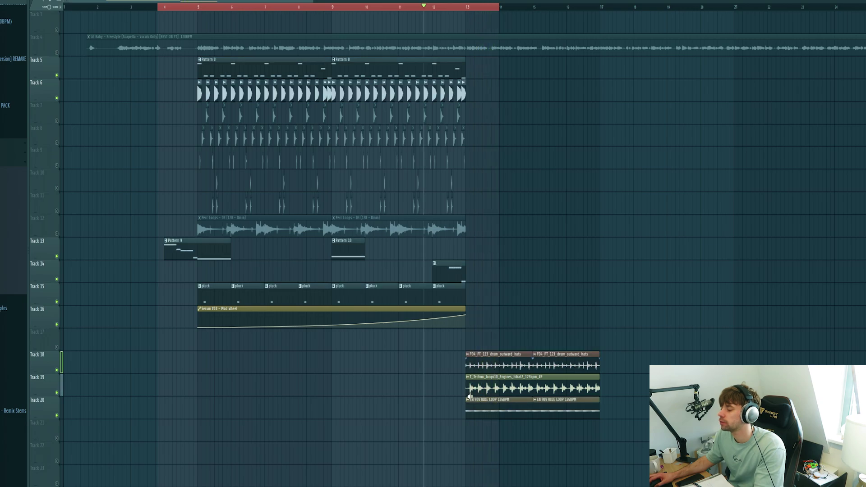
key("space")
key("space")
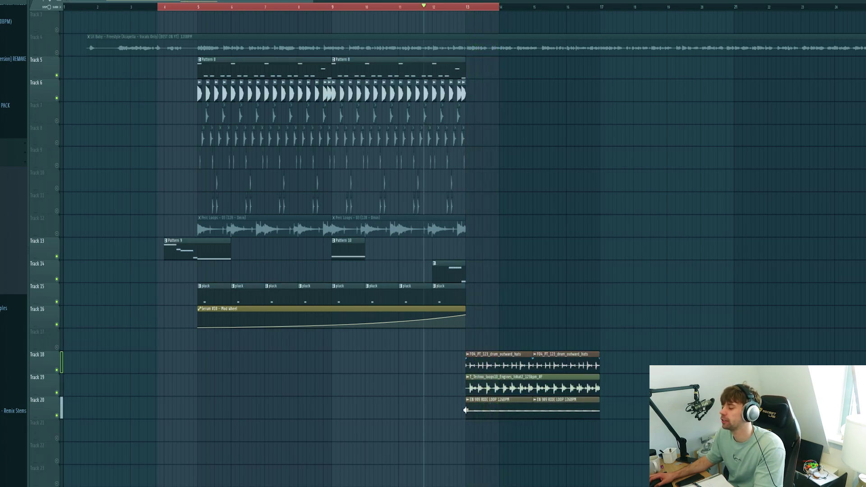
scroll(465, 410, "up", 2)
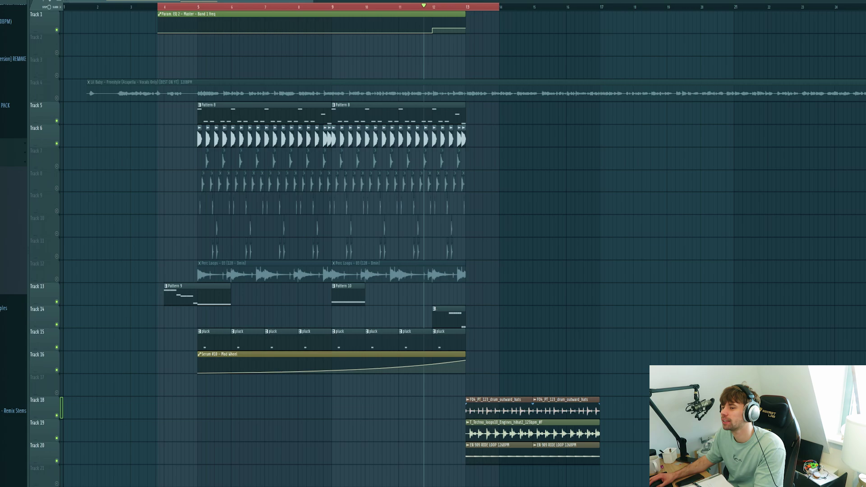
- Duplicate the Track 5 to 16 section so its drums restart at bar 13, and copy the Track 18 to 20 loops to bar 17
left_click_drag(534, 372, 197, 101)
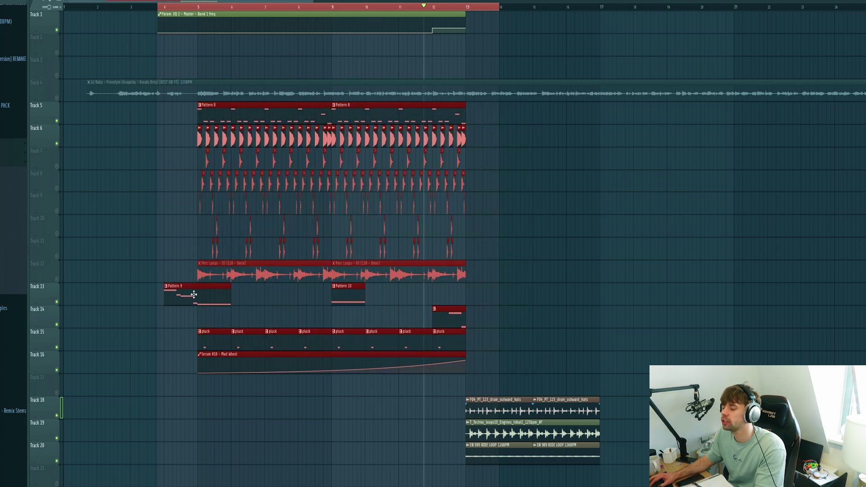
left_click_drag(194, 295, 463, 297)
left_click_drag(637, 455, 482, 394)
left_click_drag(485, 400, 626, 405)
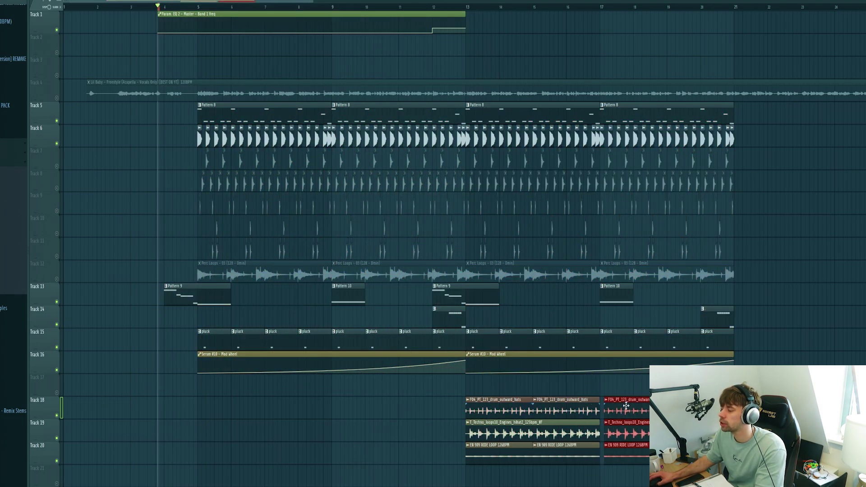
- Play from bar 12 with the master's Fruity parametric EQ 2 open to examine the automated low cut through the transition
left_click(433, 8)
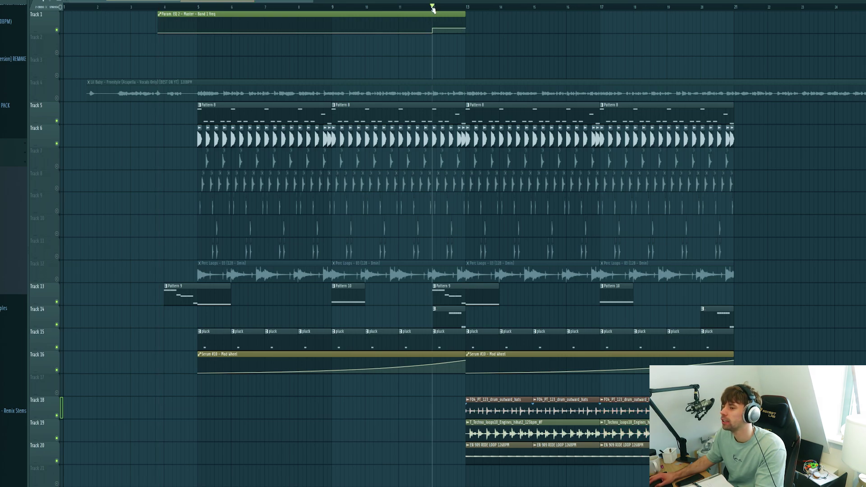
key("F9")
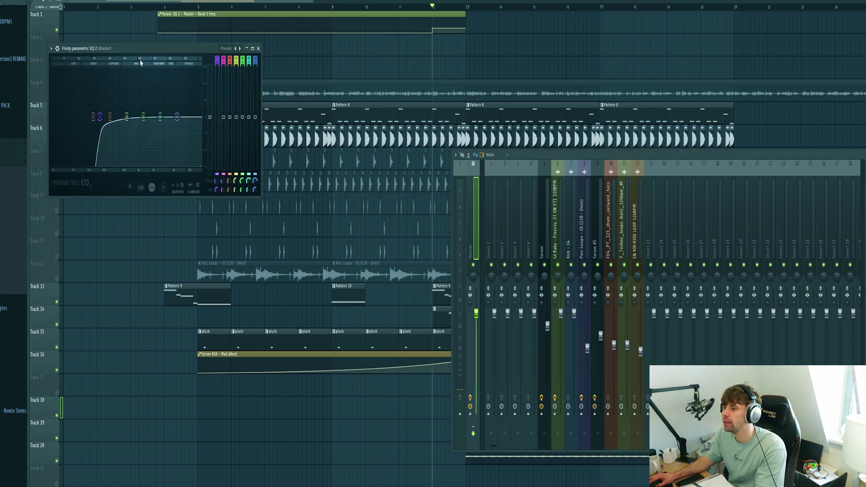
left_click_drag(137, 50, 527, 155)
key("space")
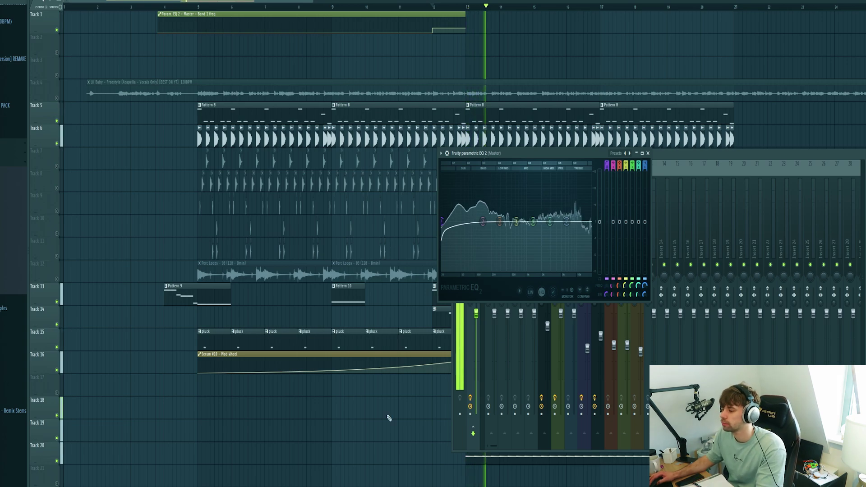
key("F12")
key("space")
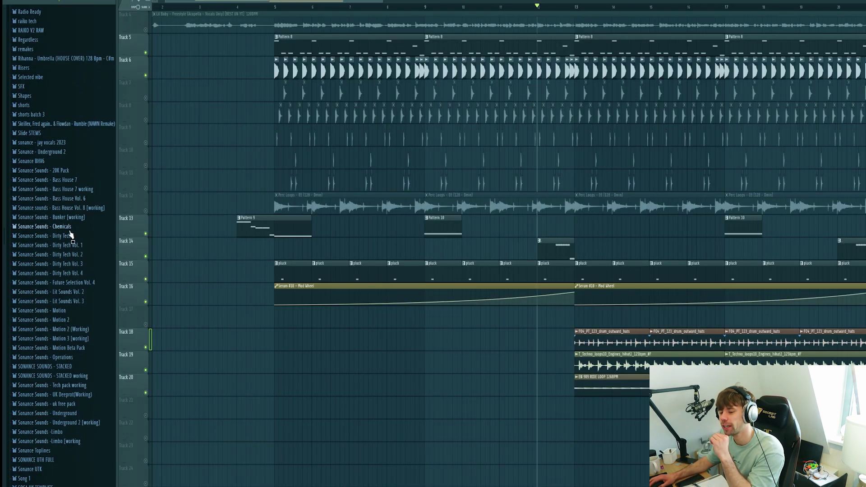
- Add Crash - 3 from the Dirty Tech Vol. 5 samples to Track 21, repeating it on every beat from bar 12 to bar 13
left_click(70, 235)
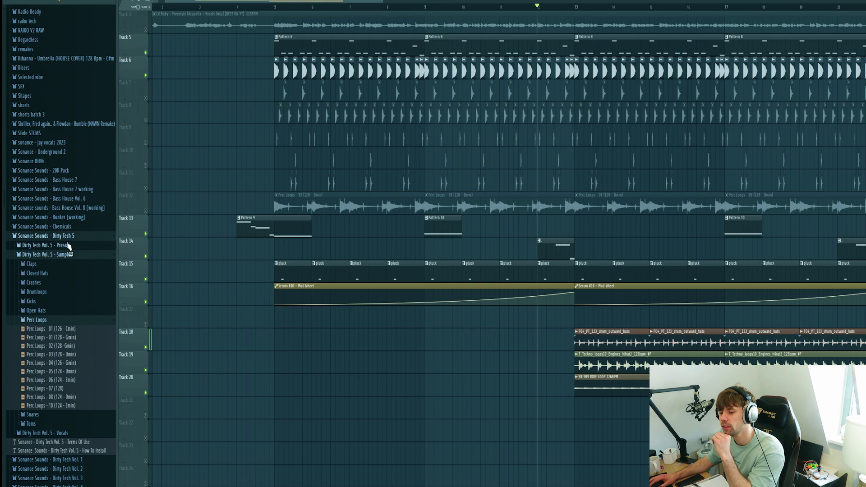
left_click(53, 282)
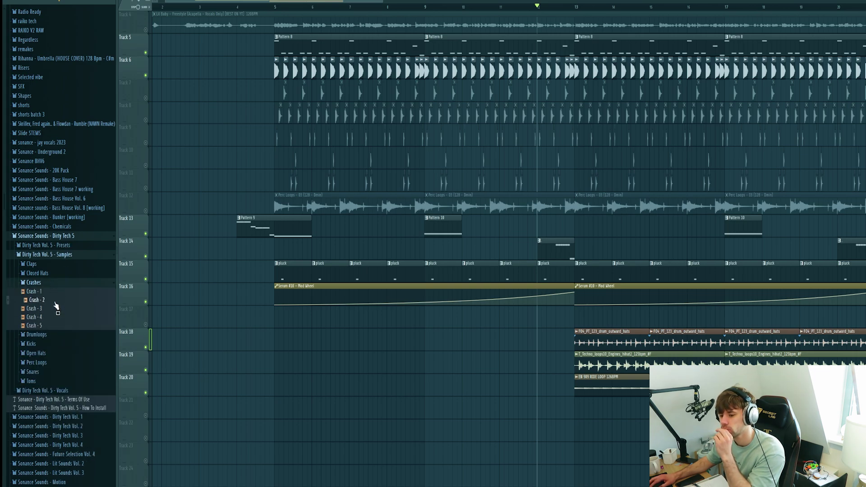
left_click_drag(56, 312, 493, 384)
scroll(584, 385, "up", 3)
scroll(493, 384, "up", 2)
double_click(498, 381)
left_click(304, 48)
mouse_move(618, 383)
left_mouse_down()
mouse_move(481, 383)
mouse_move(654, 382)
left_mouse_up()
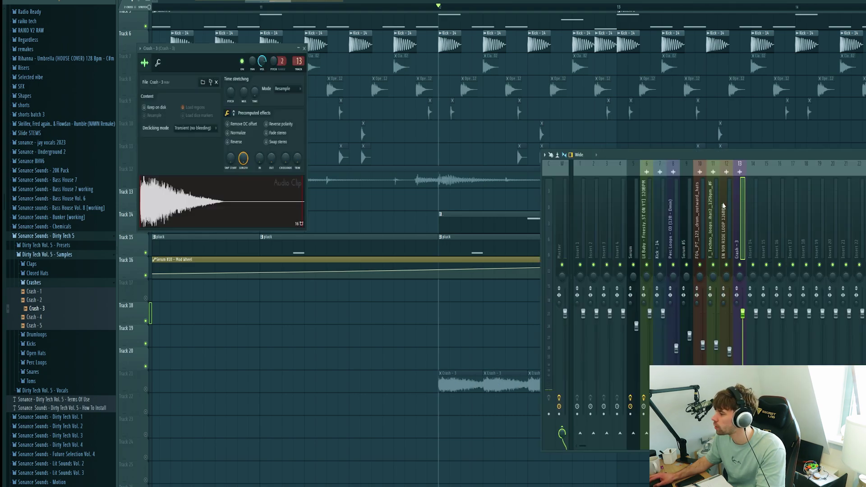
- Load the crash chain mixer state on the Crash - 3 insert and unmute Track 21 to hear the processed crashes
right_click(742, 206)
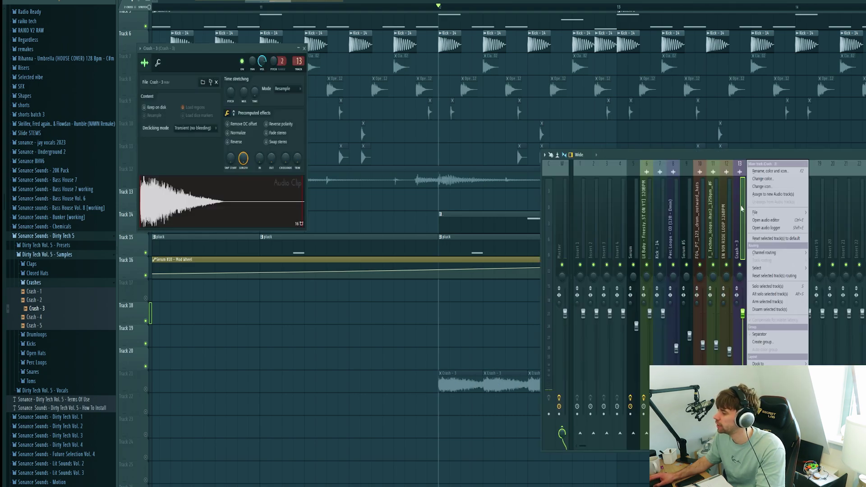
mouse_move(799, 210)
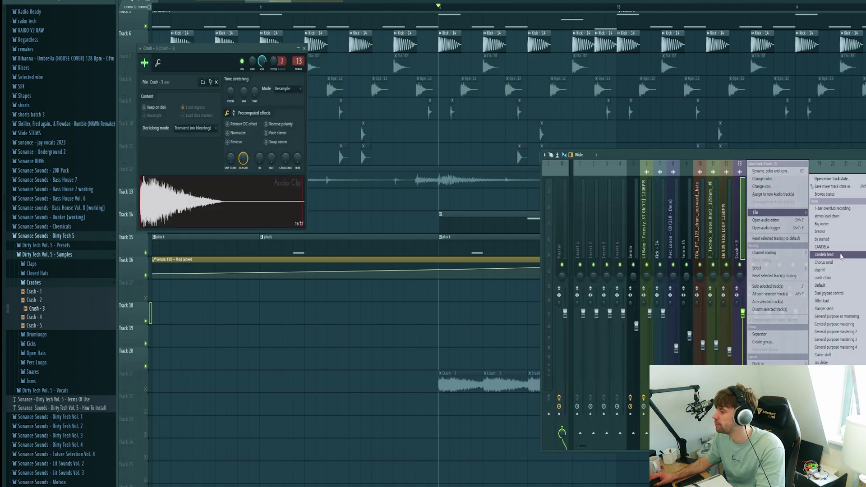
left_click(828, 278)
key("F12")
left_click(145, 389)
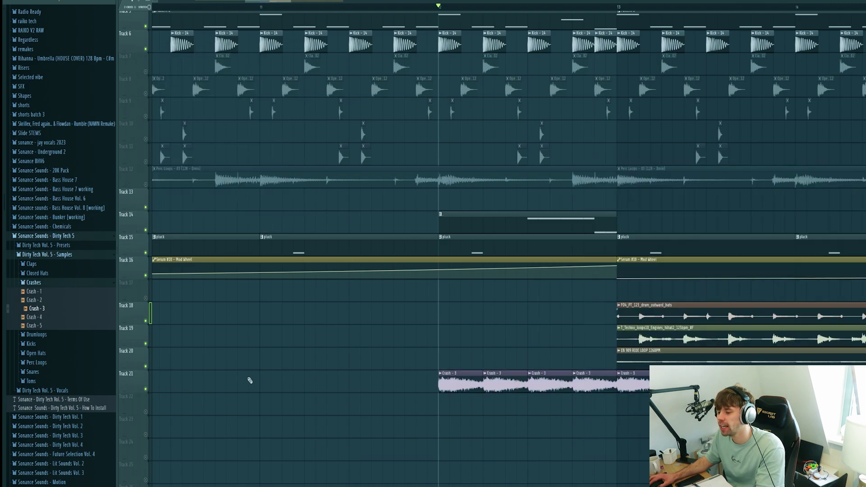
key("space")
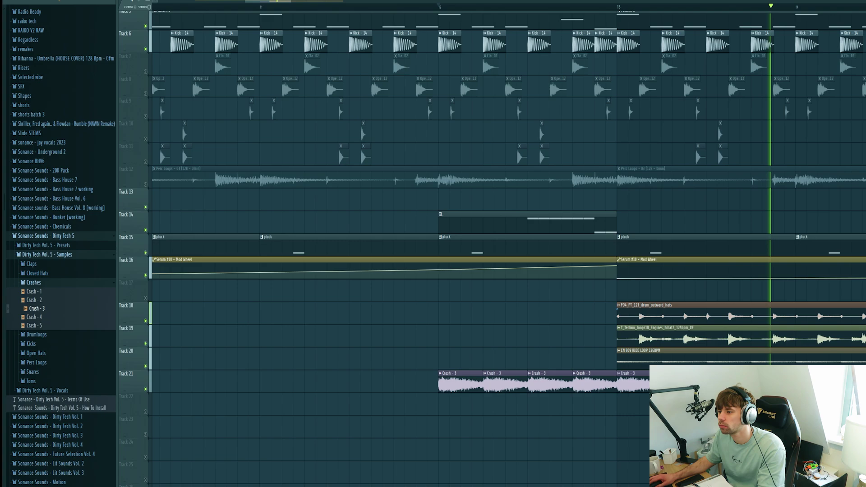
key("space")
- Make a unique, reversed copy of the Crash - 3 clip and place it on Track 19 ending at bar 12
left_click_drag(467, 383, 387, 373, "shift")
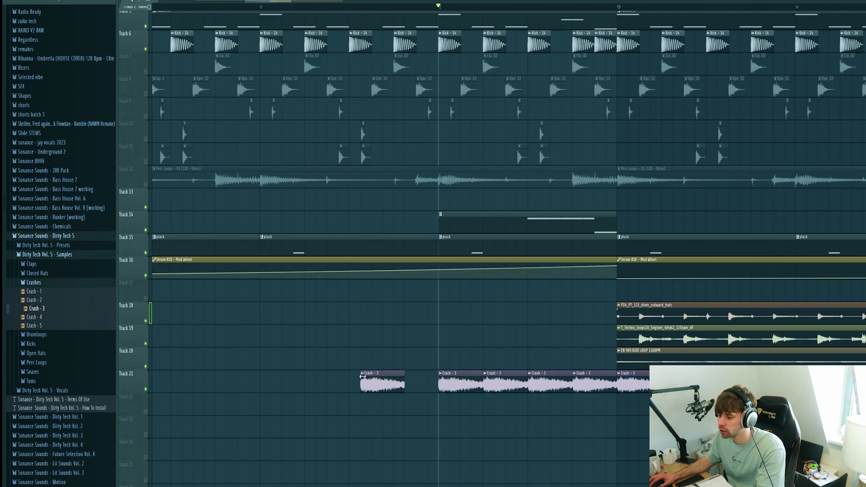
left_click(360, 374)
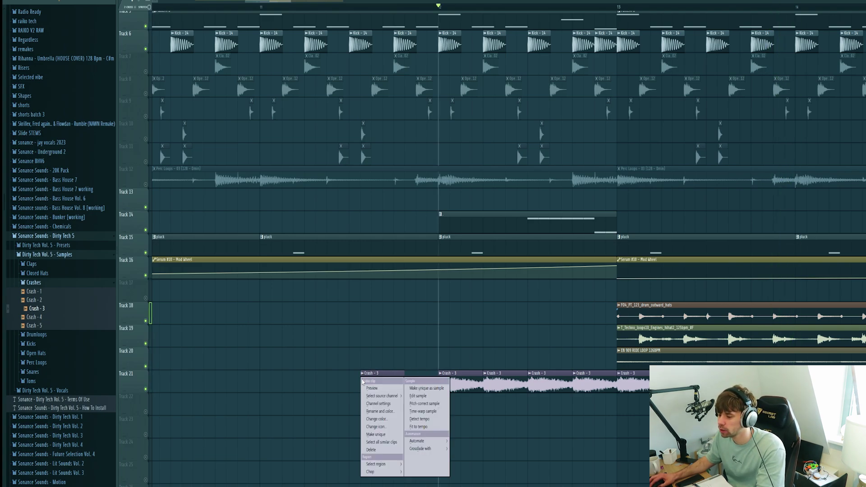
left_click(375, 434)
left_click(248, 153)
left_click_drag(370, 374, 437, 340)
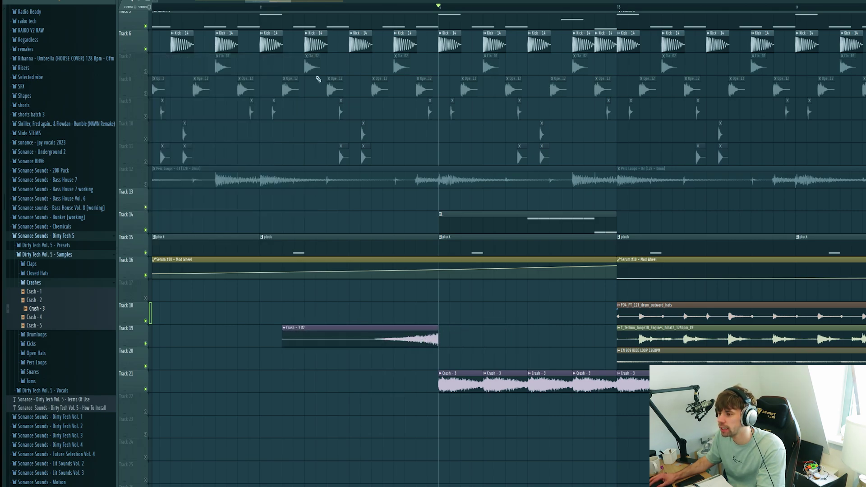
- Play from bar 11 through the transition to check the reversed crash leading into the crash hits
left_click(336, 7)
key("space")
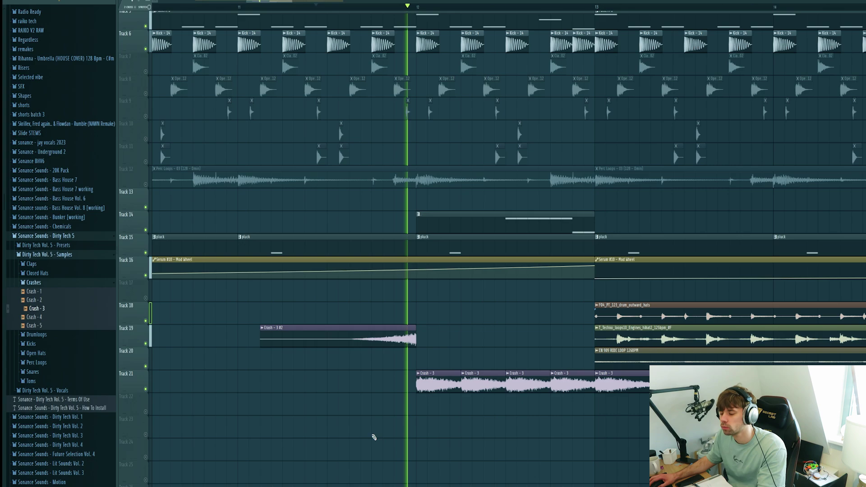
scroll(381, 440, "down", 3)
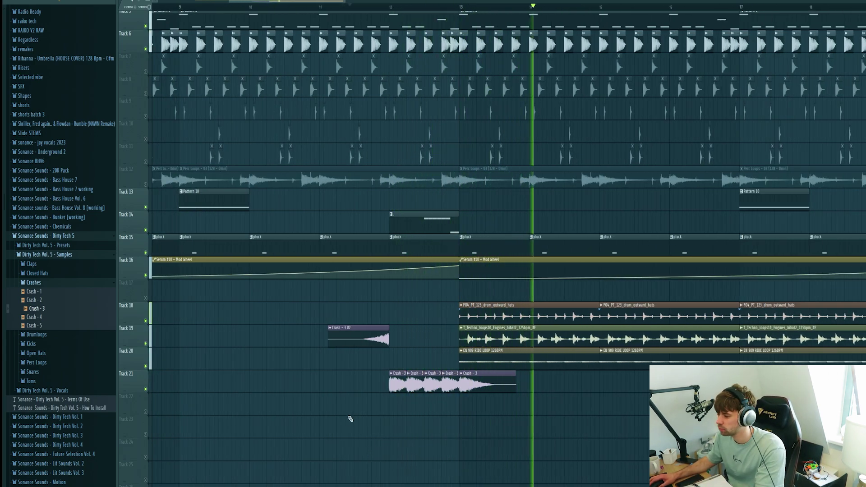
scroll(335, 420, "down", 3)
key("space")
scroll(335, 420, "up", 2)
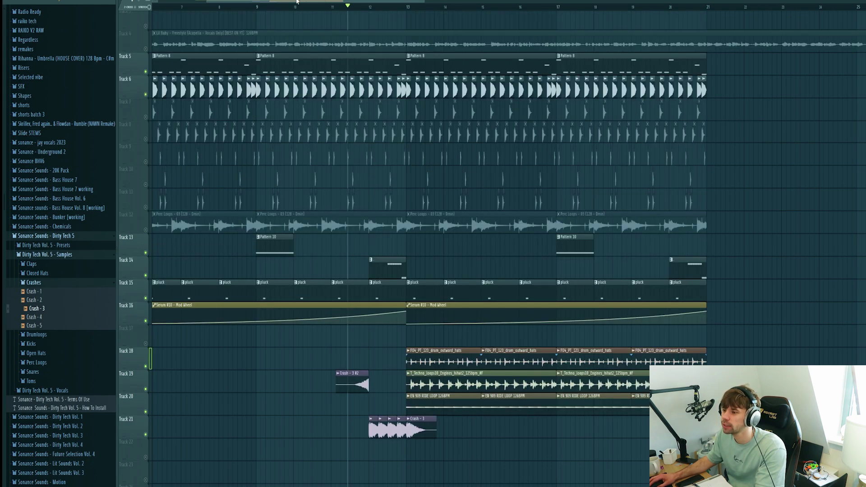